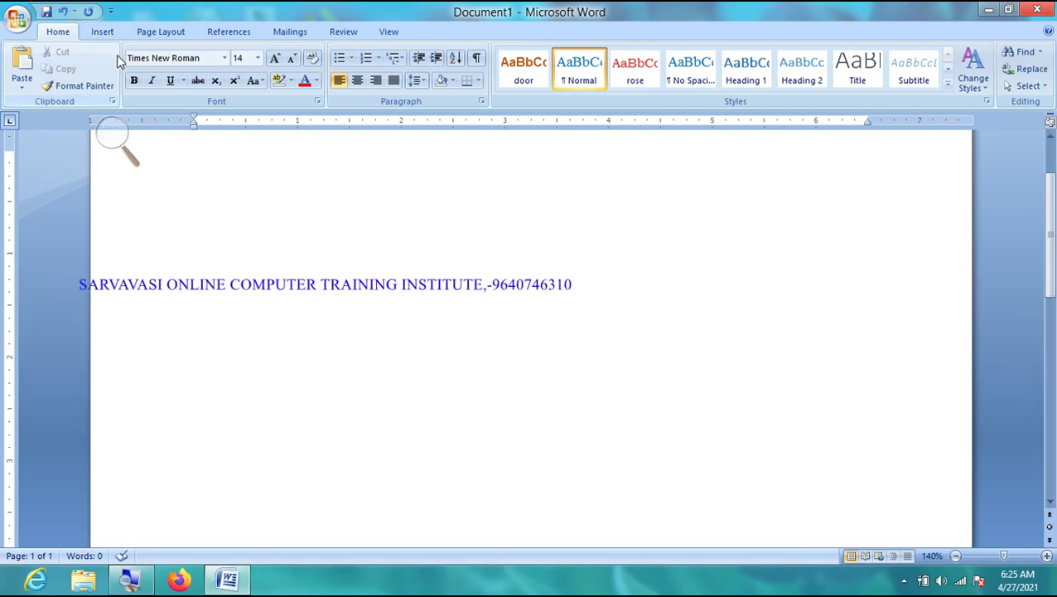
Open the Table size grid on the Insert tab for a new table.
{"action": "left_click", "coordinate": [117, 31]}
{"action": "left_click", "coordinate": [128, 79]}
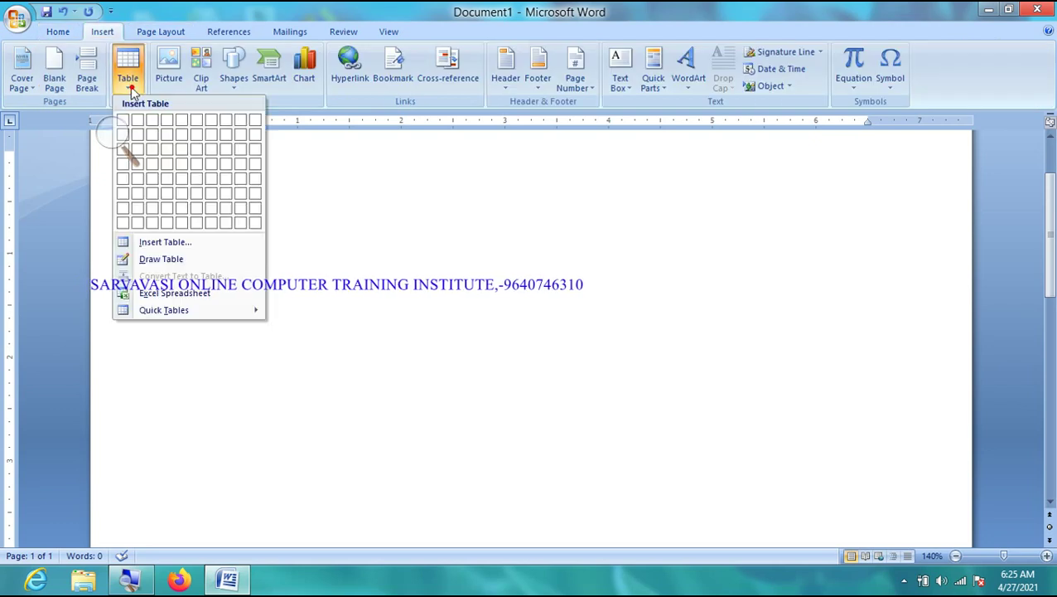
Insert a 10-column, 8-row table and select the whole table with its move handle.
{"action": "left_click", "coordinate": [259, 221]}
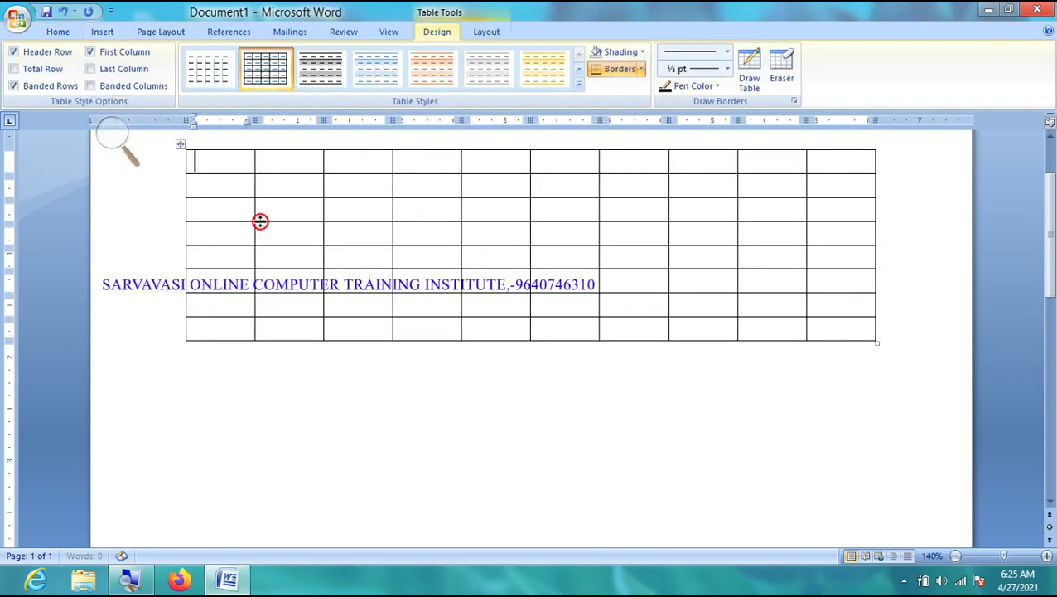
{"action": "scroll", "coordinate": [274, 245], "scroll_direction": "up", "scroll_amount": 2}
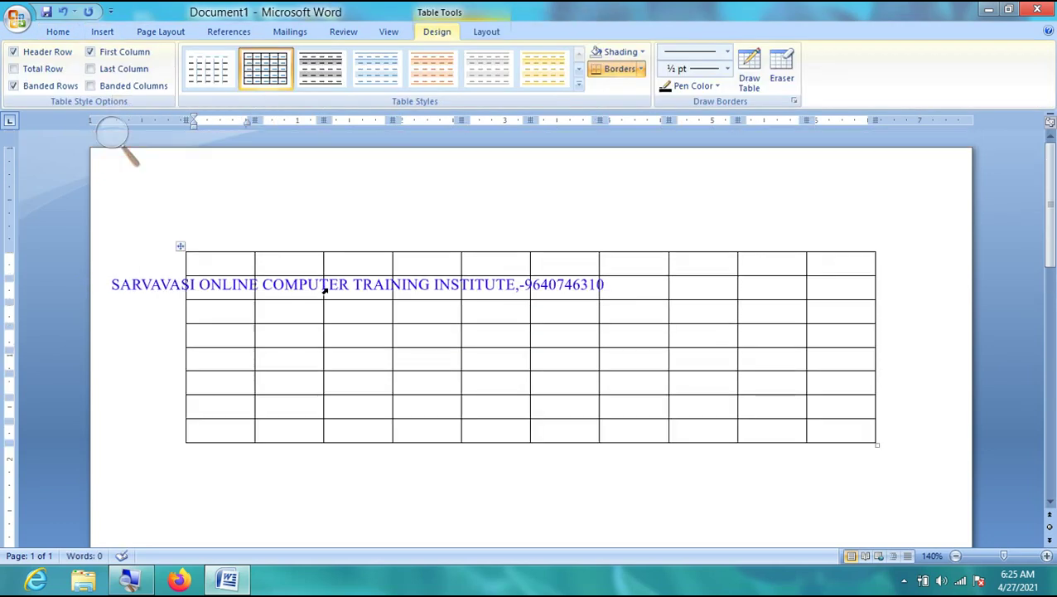
{"action": "left_click", "coordinate": [182, 248]}
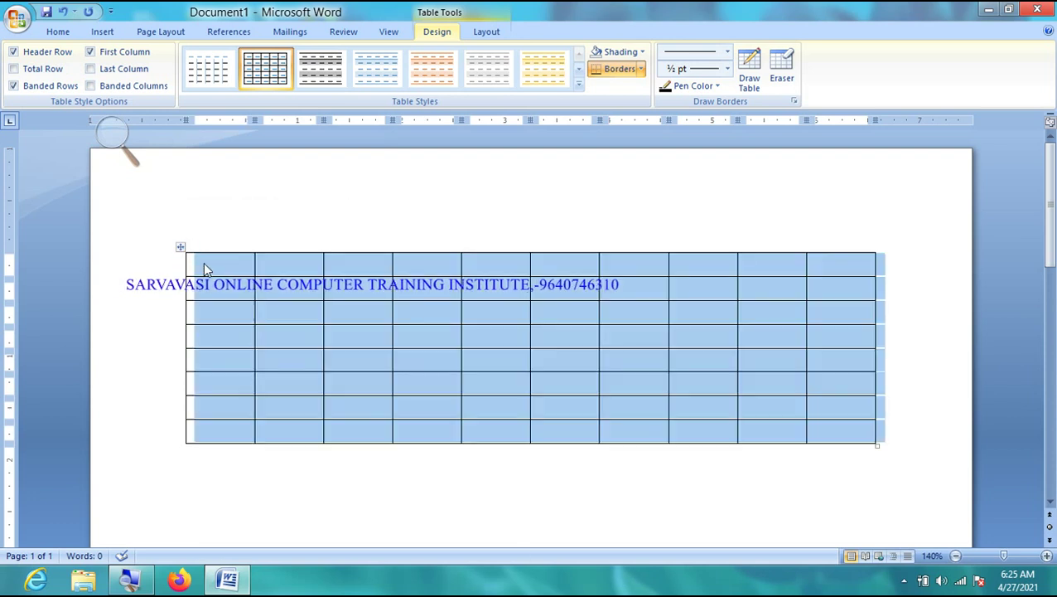
{"action": "left_click", "coordinate": [120, 135]}
{"action": "left_click", "coordinate": [127, 143]}
{"action": "left_click", "coordinate": [165, 203]}
{"action": "left_click", "coordinate": [182, 253]}
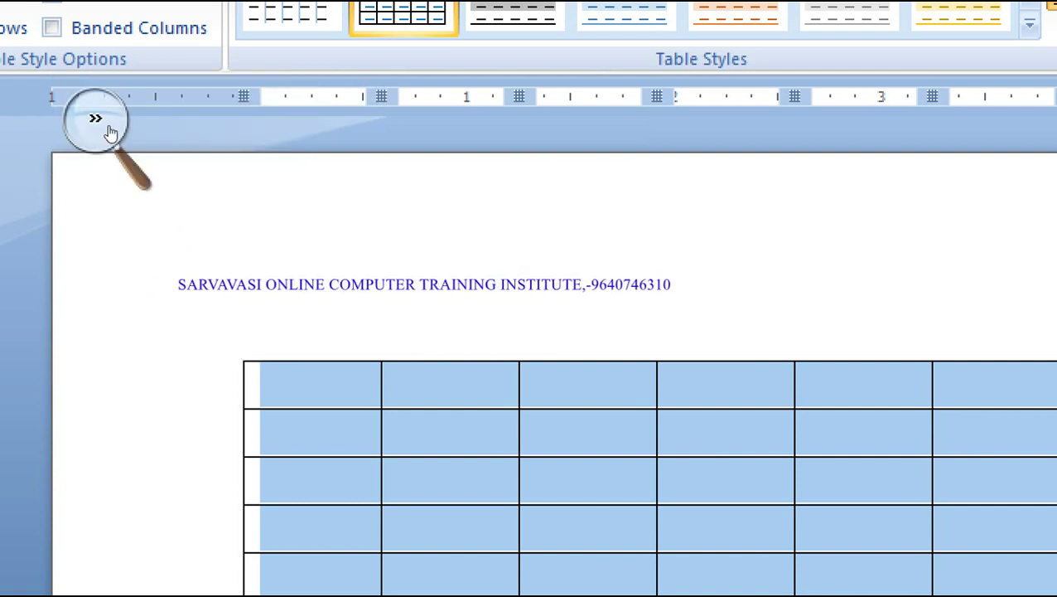
{"action": "left_click", "coordinate": [101, 126]}
{"action": "left_click", "coordinate": [87, 142]}
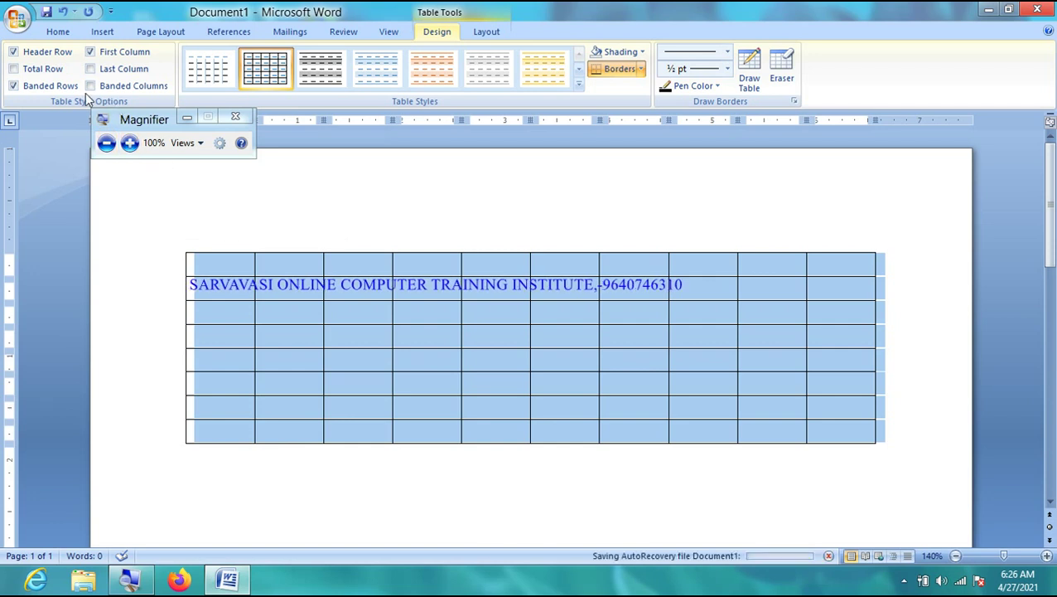
{"action": "left_click", "coordinate": [130, 143]}
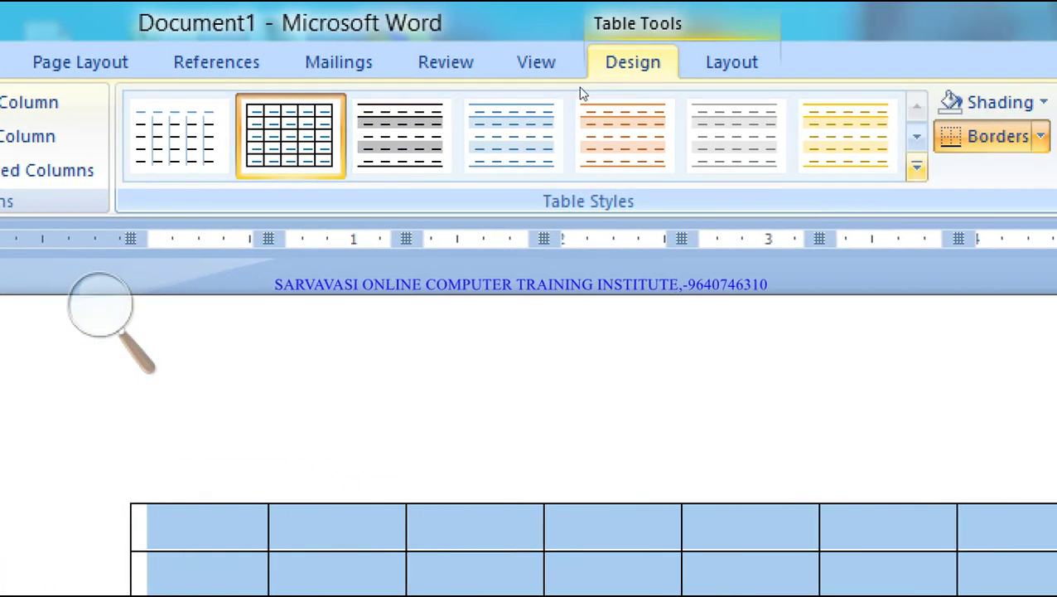
Try a green first-column style from the Table Styles gallery.
{"action": "left_click", "coordinate": [917, 169]}
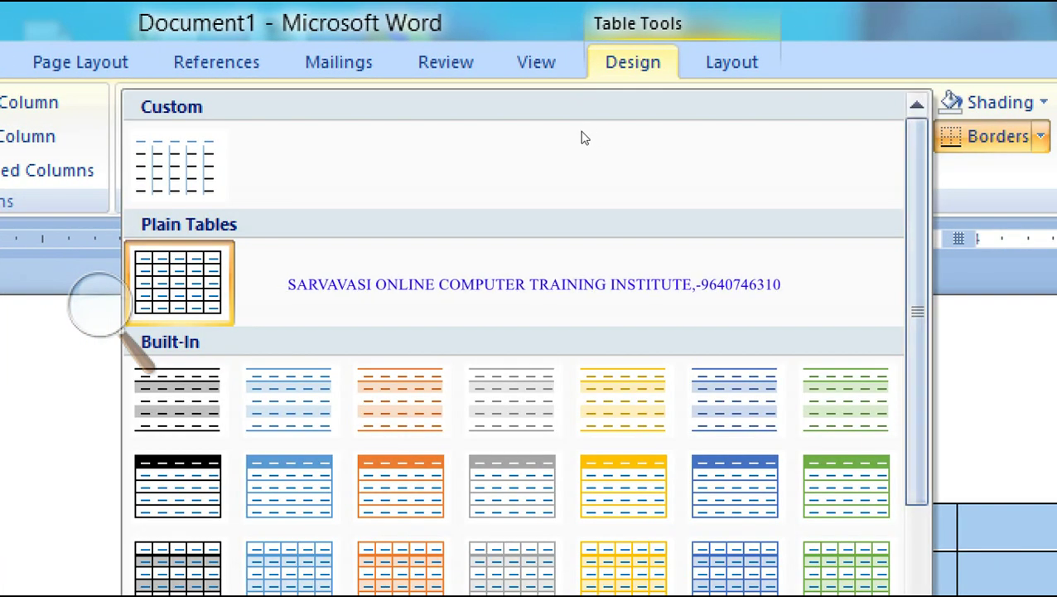
{"action": "scroll", "coordinate": [582, 133], "scroll_direction": "down", "scroll_amount": 2}
{"action": "scroll", "coordinate": [579, 170], "scroll_direction": "down", "scroll_amount": 1}
{"action": "scroll", "coordinate": [574, 195], "scroll_direction": "down", "scroll_amount": 1}
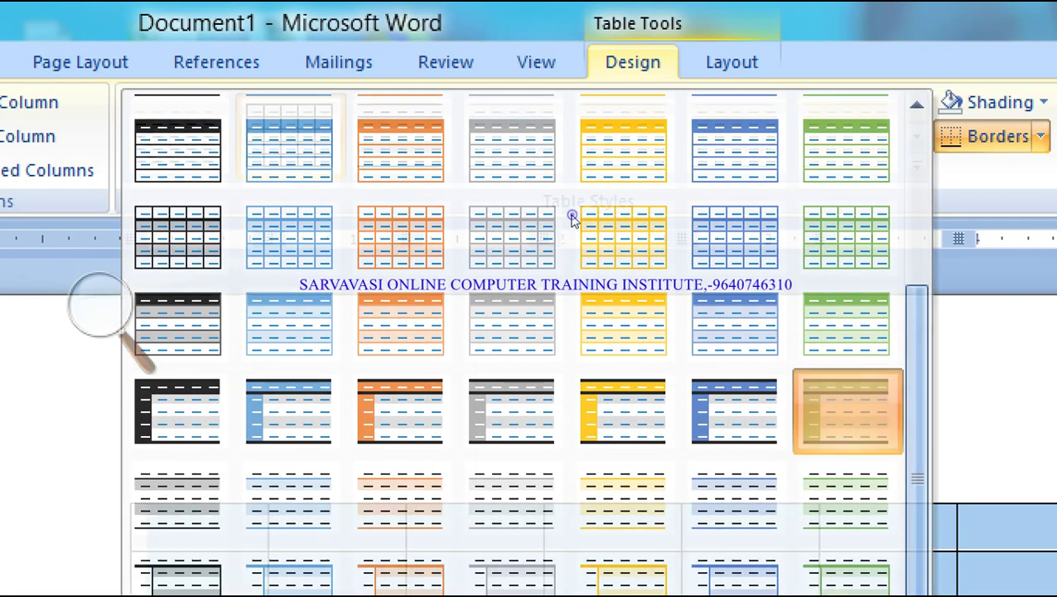
{"action": "left_click", "coordinate": [846, 420]}
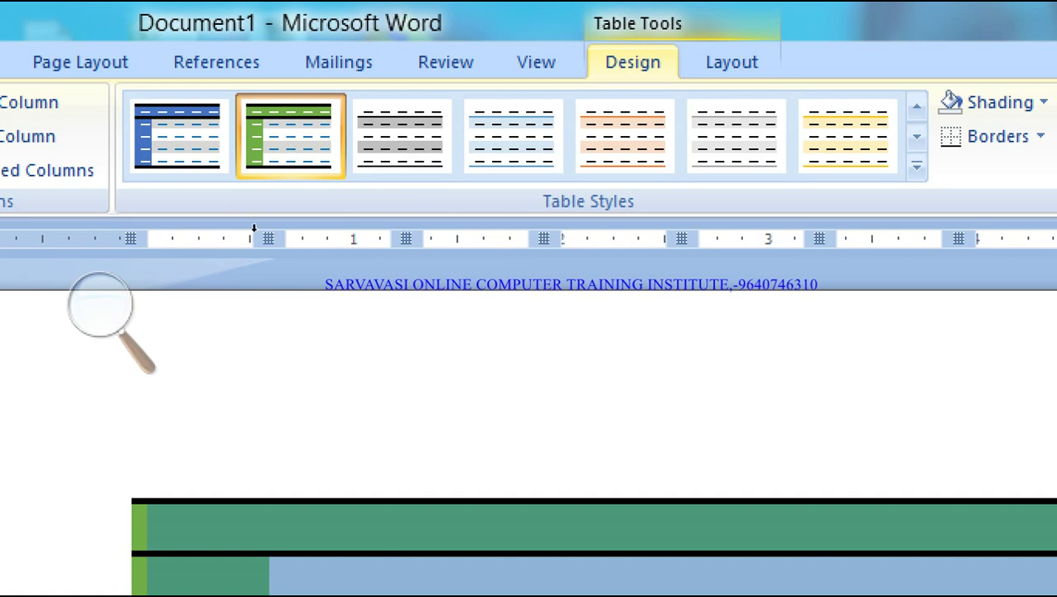
Apply the blue Medium Shading 2 - Accent 5 table style instead.
{"action": "left_click", "coordinate": [582, 90]}
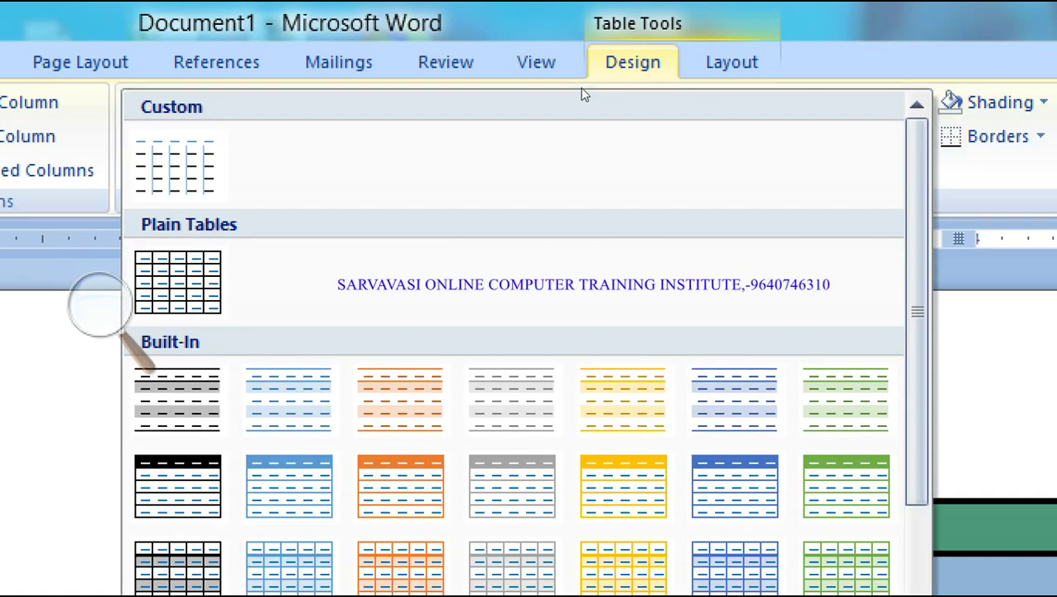
{"action": "scroll", "coordinate": [579, 125], "scroll_direction": "down", "scroll_amount": 3}
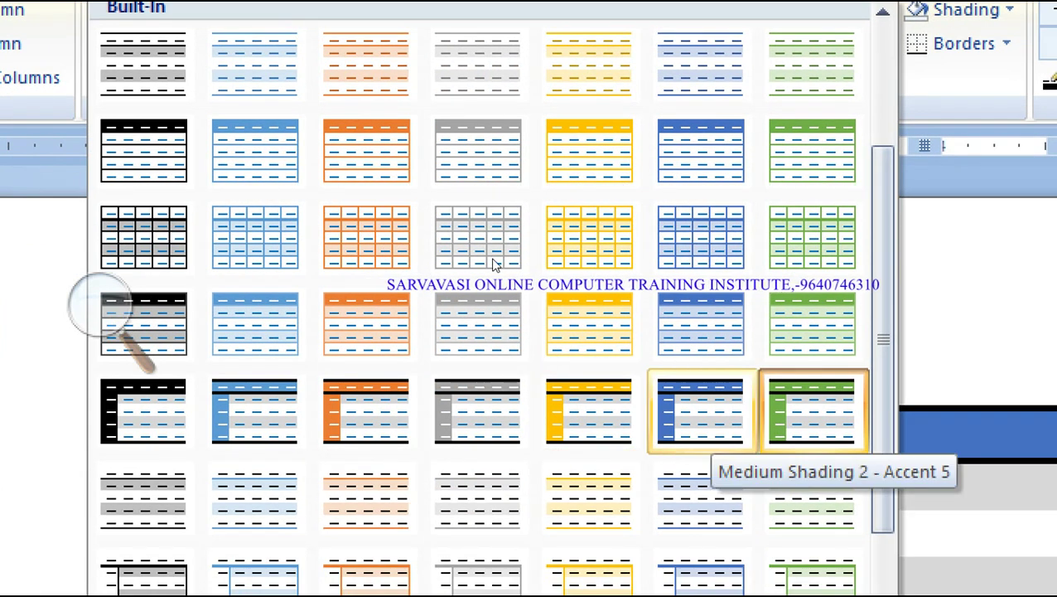
{"action": "left_click", "coordinate": [701, 412]}
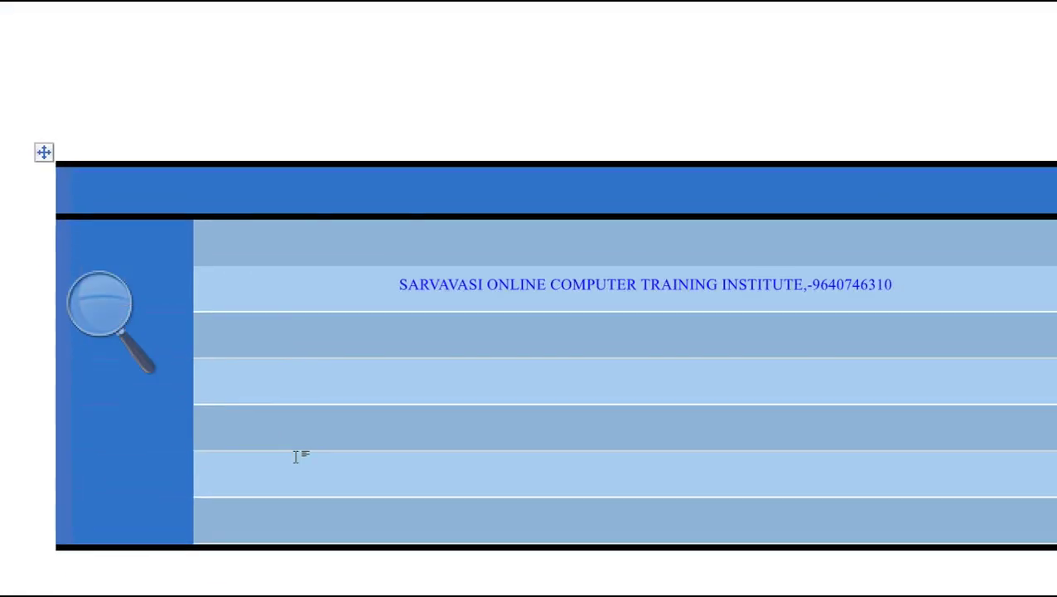
{"action": "left_click", "coordinate": [176, 341]}
{"action": "left_click", "coordinate": [203, 340]}
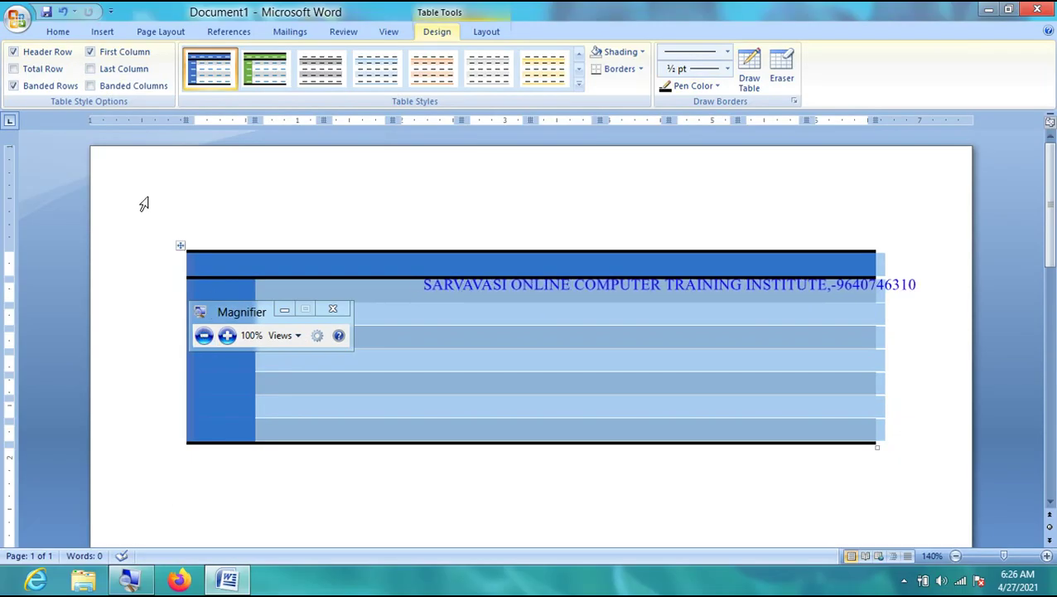
Uncheck Header Row and First Column so only blue banded rows remain.
{"action": "left_click", "coordinate": [226, 334]}
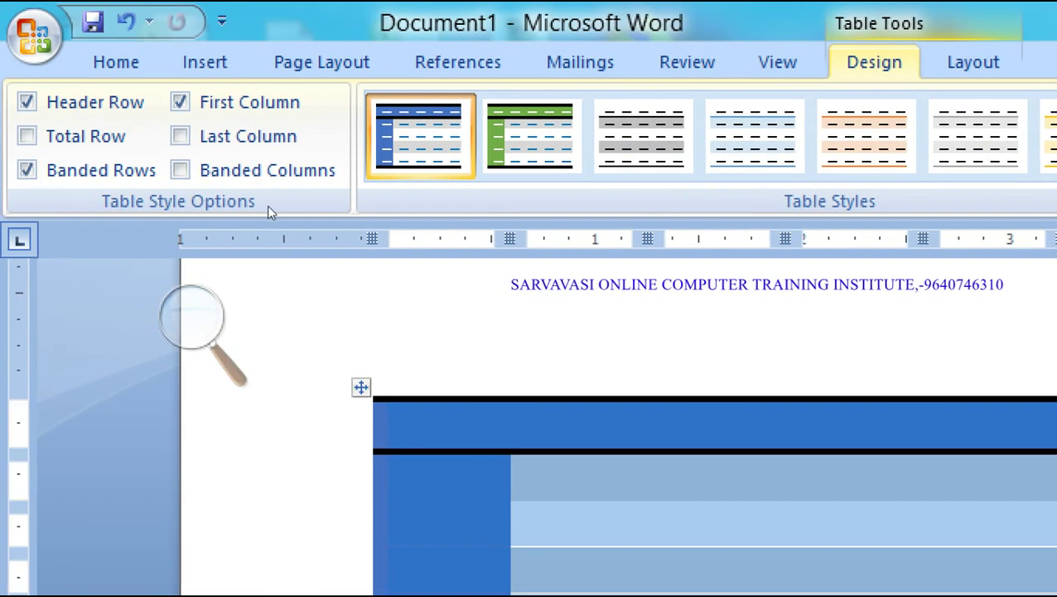
{"action": "left_click", "coordinate": [27, 102]}
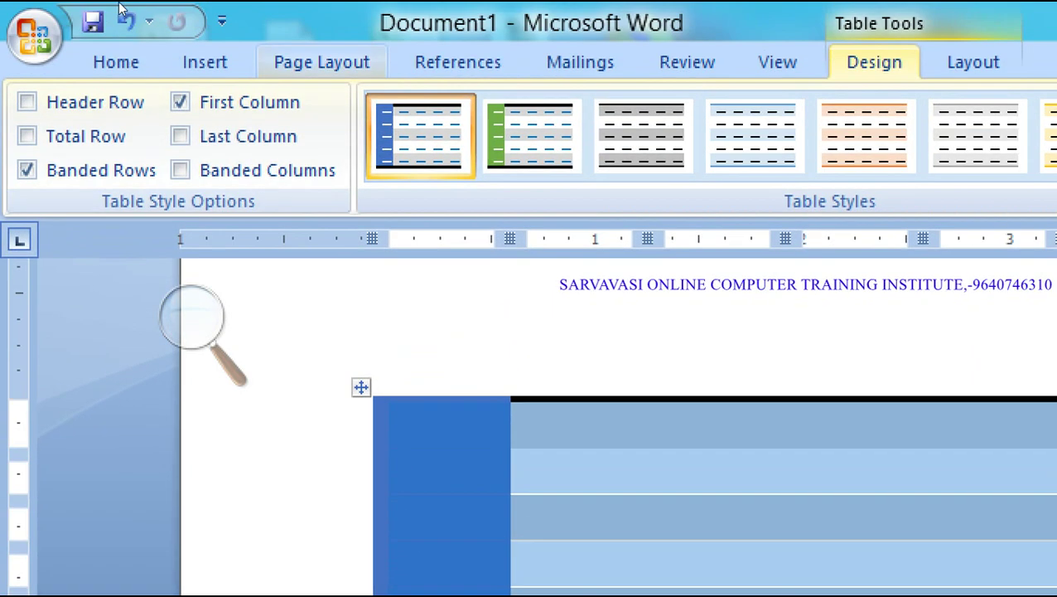
{"action": "left_click", "coordinate": [182, 102]}
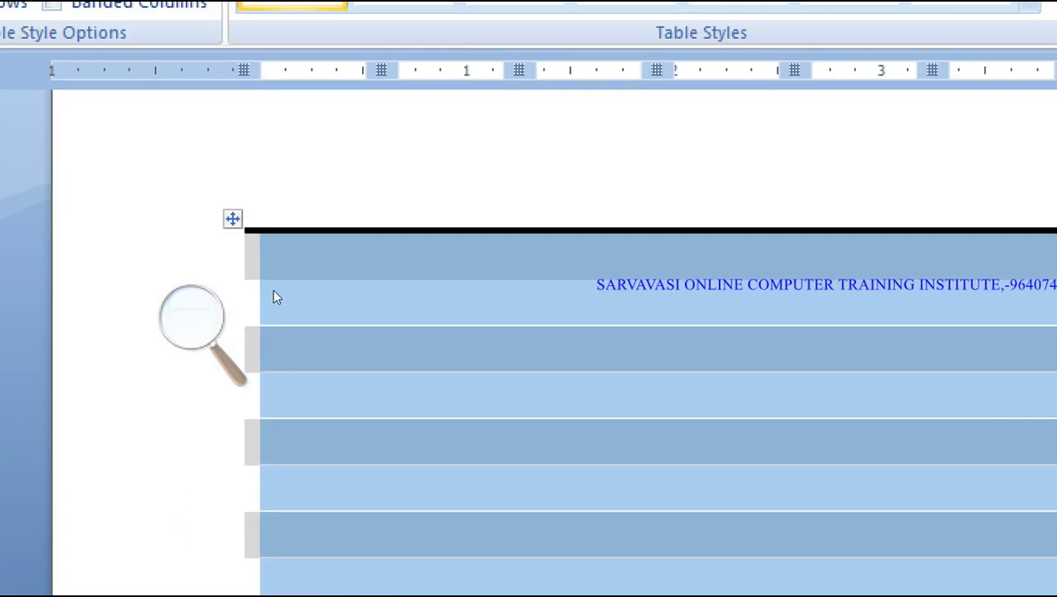
{"action": "left_click", "coordinate": [273, 290]}
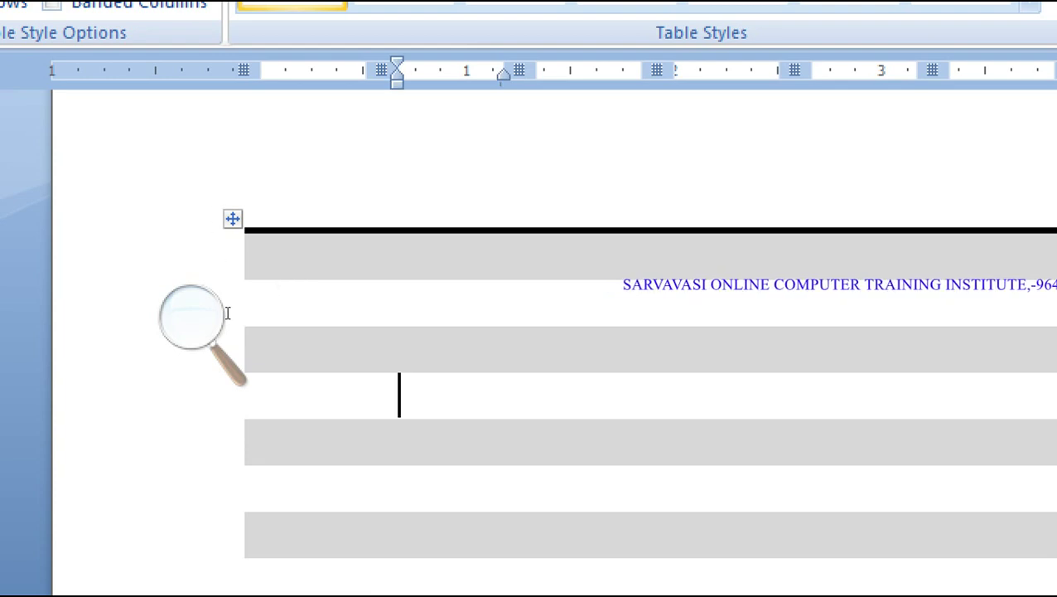
Switch off banded row shading and turn on banded columns, reviewing the table each time.
{"action": "left_click", "coordinate": [181, 199]}
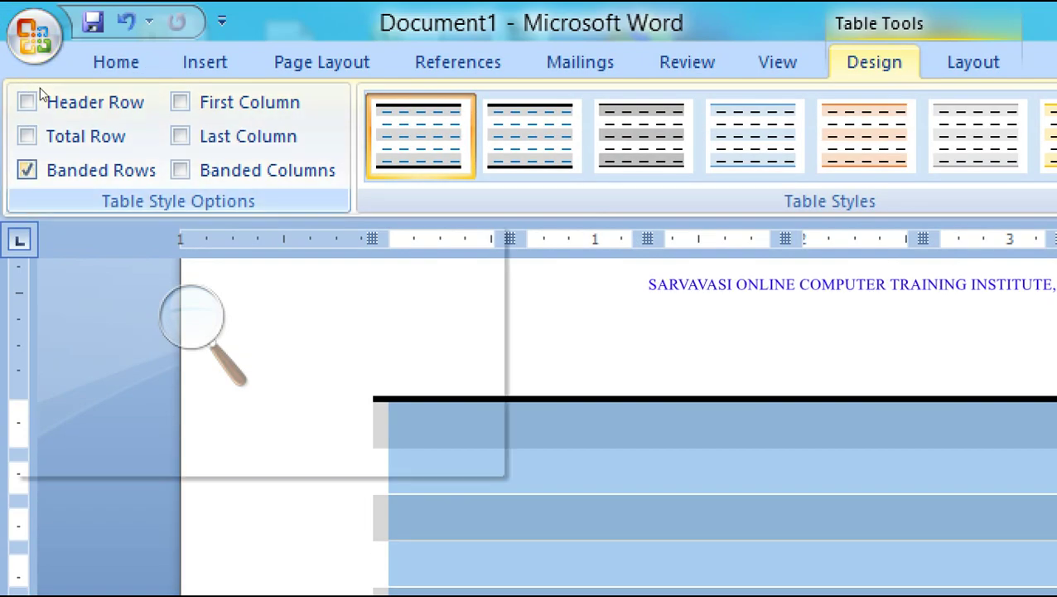
{"action": "left_click", "coordinate": [27, 170]}
{"action": "left_click", "coordinate": [332, 283]}
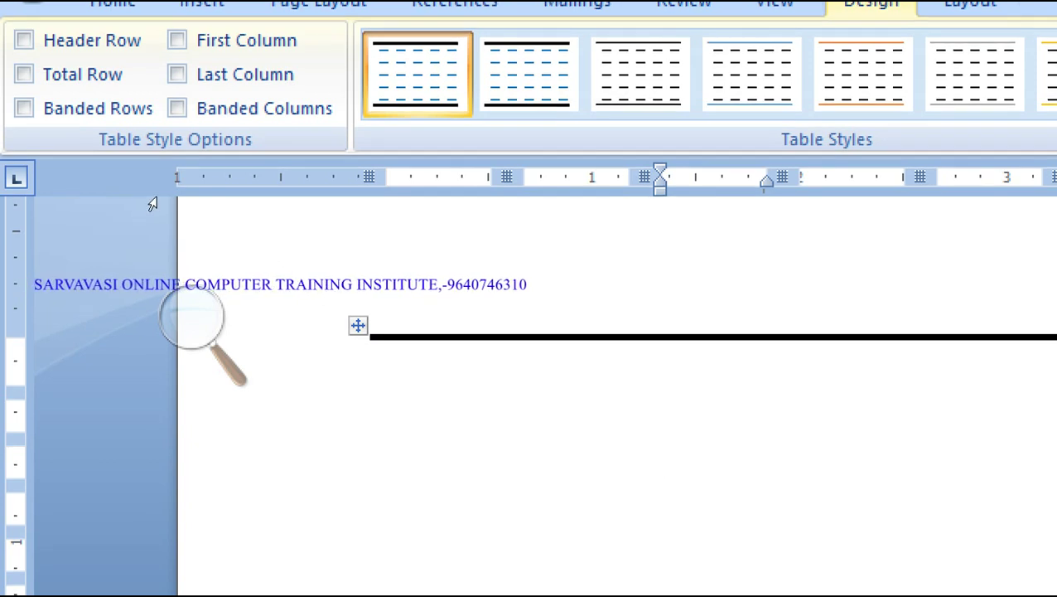
{"action": "left_click", "coordinate": [184, 192]}
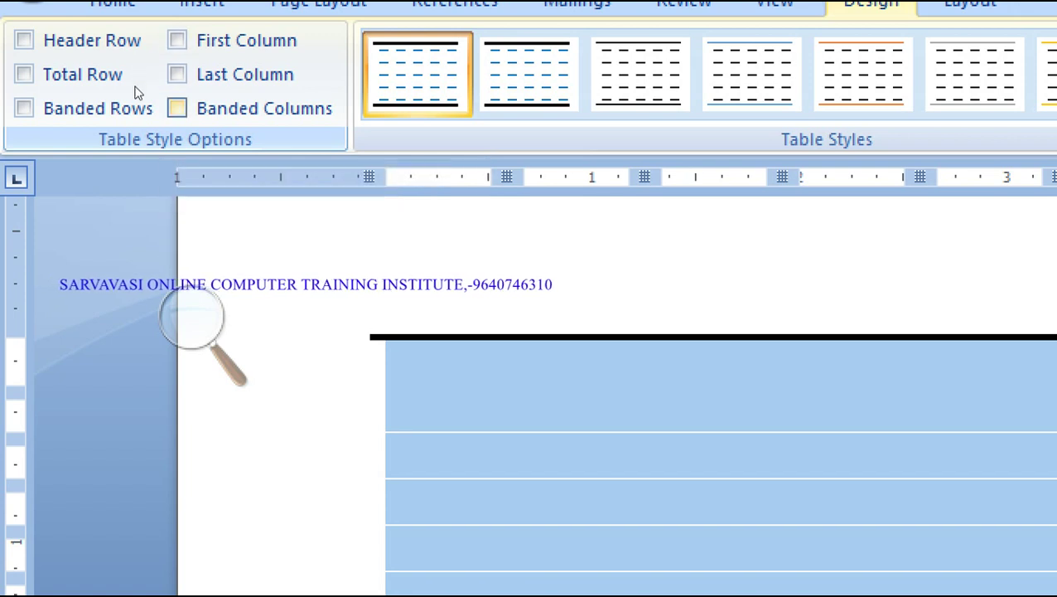
{"action": "left_click", "coordinate": [178, 108]}
{"action": "left_click", "coordinate": [323, 322]}
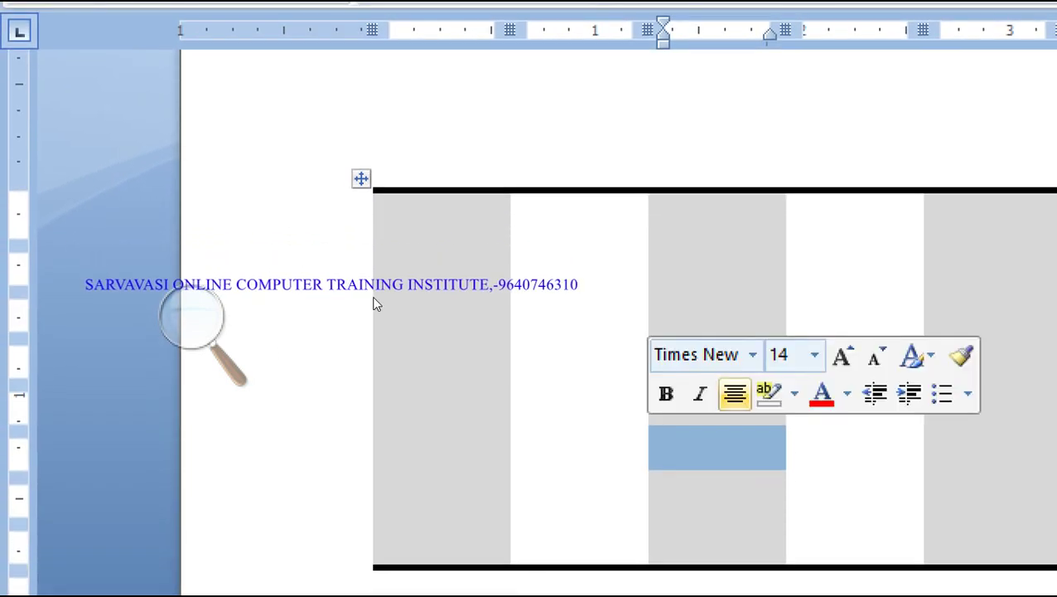
{"action": "left_click", "coordinate": [182, 199]}
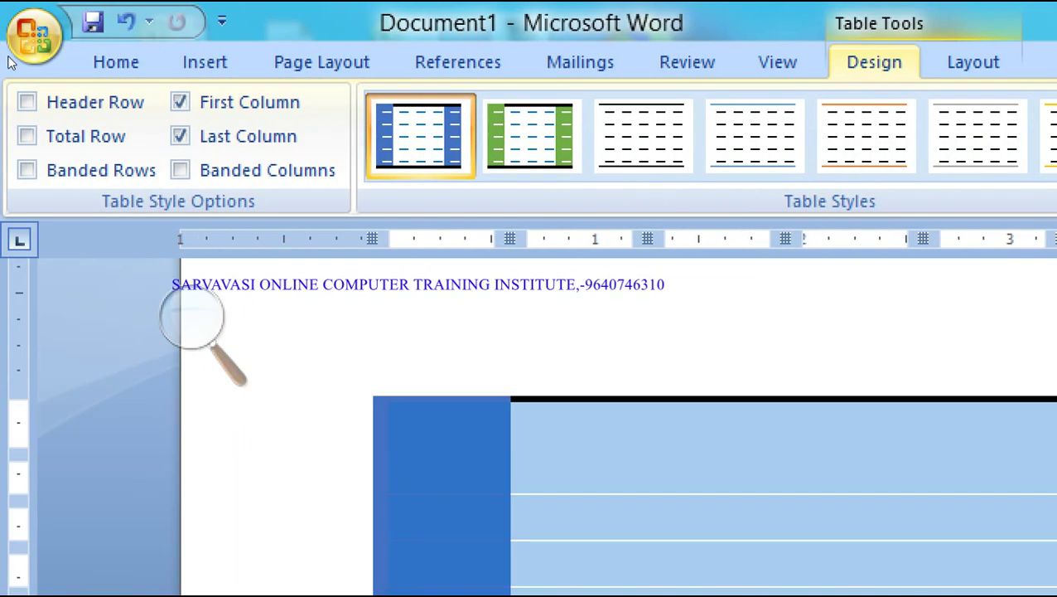
Check Header Row and Total Row, and turn Banded Rows back on.
{"action": "left_click", "coordinate": [26, 101]}
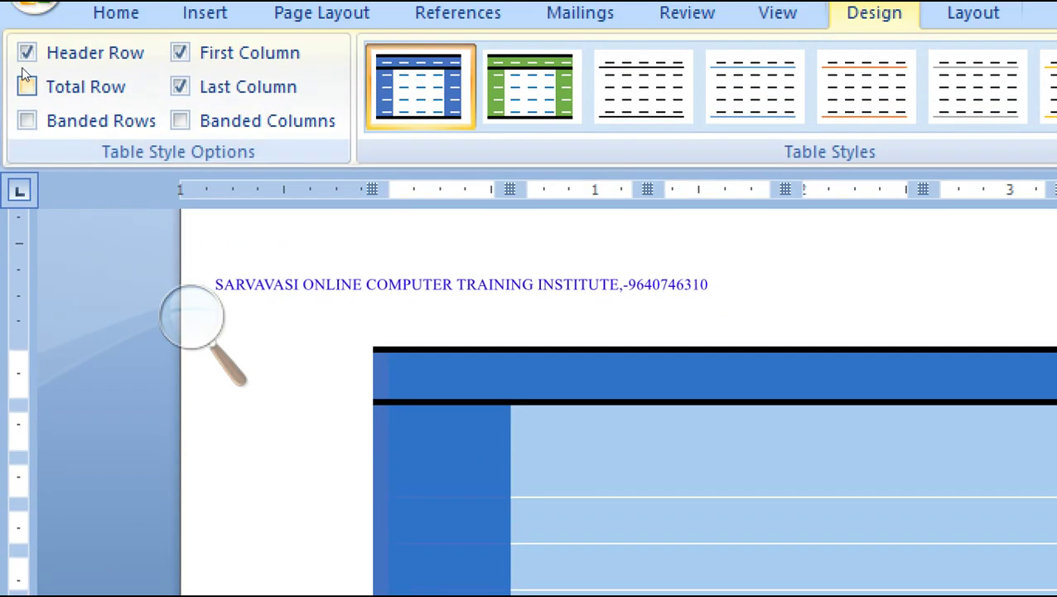
{"action": "left_click", "coordinate": [27, 87]}
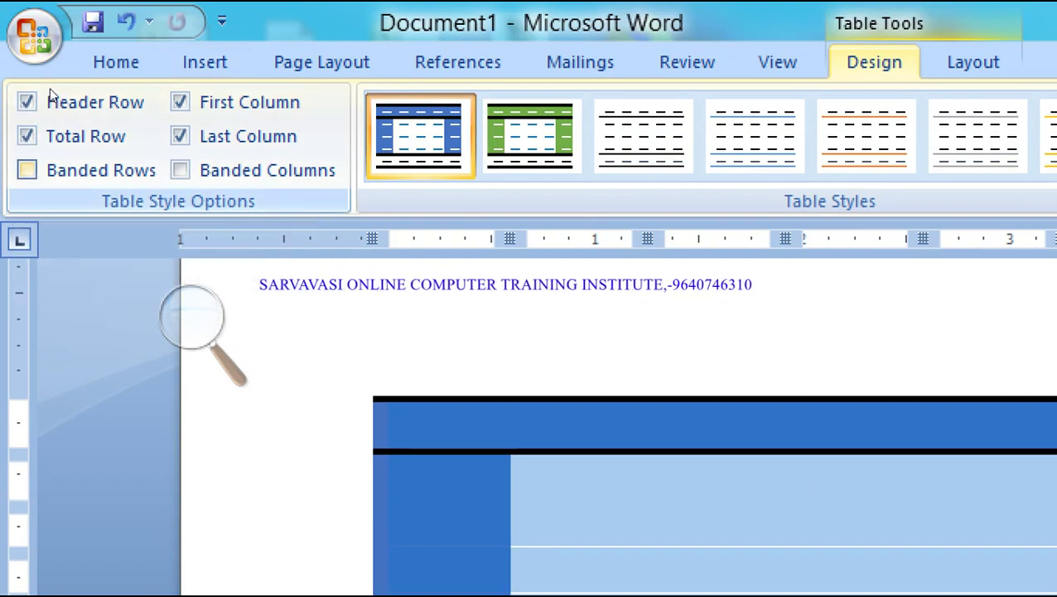
{"action": "left_click", "coordinate": [26, 170]}
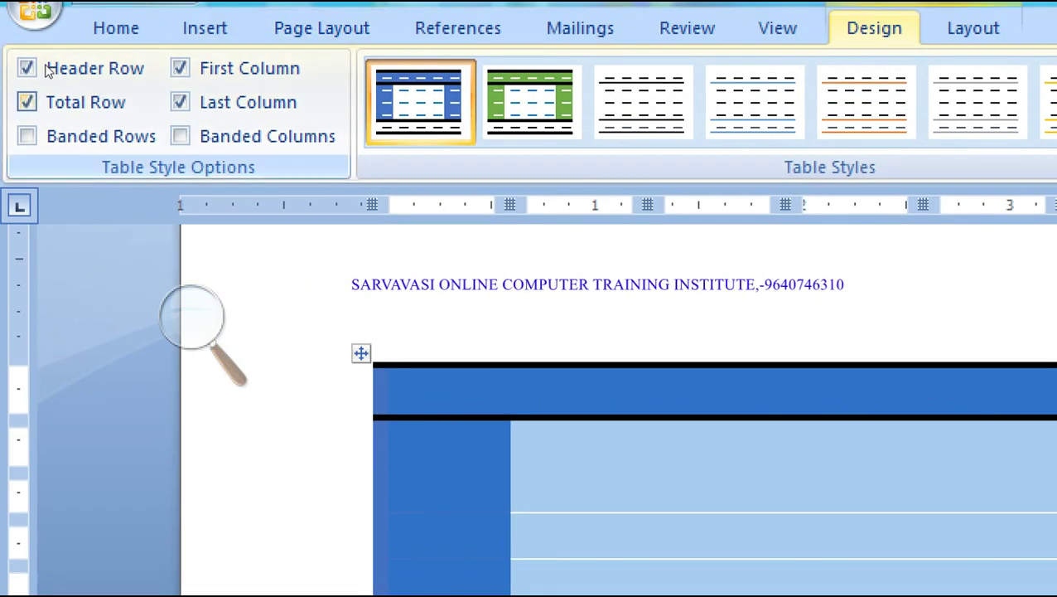
Clear Total Row, Header Row, First and Last Column, then re-enable Header Row and First Column.
{"action": "left_click", "coordinate": [26, 102]}
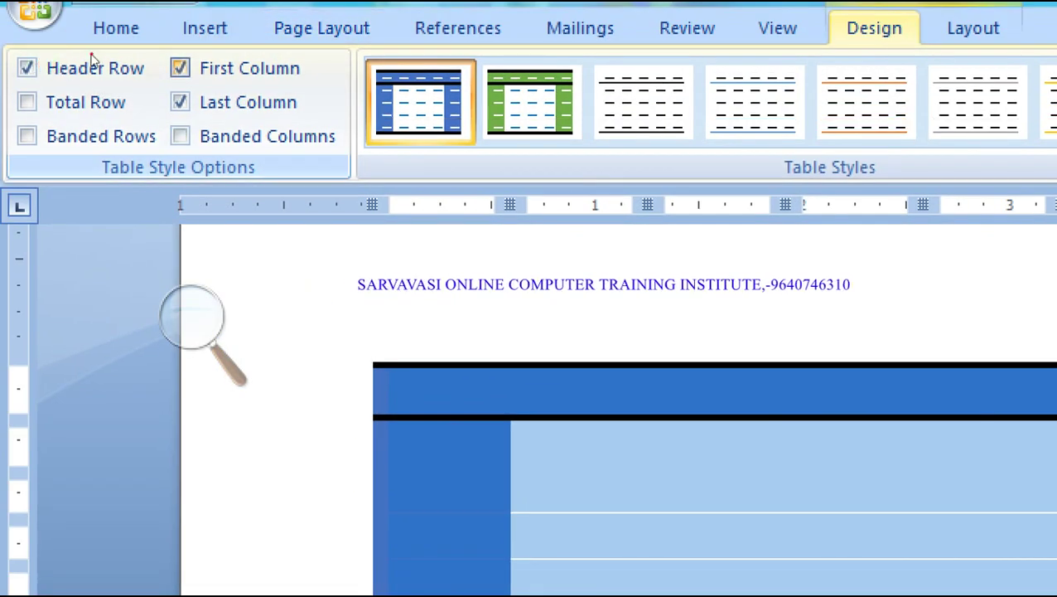
{"action": "left_click", "coordinate": [180, 68]}
{"action": "left_click", "coordinate": [27, 68]}
{"action": "left_click", "coordinate": [179, 102]}
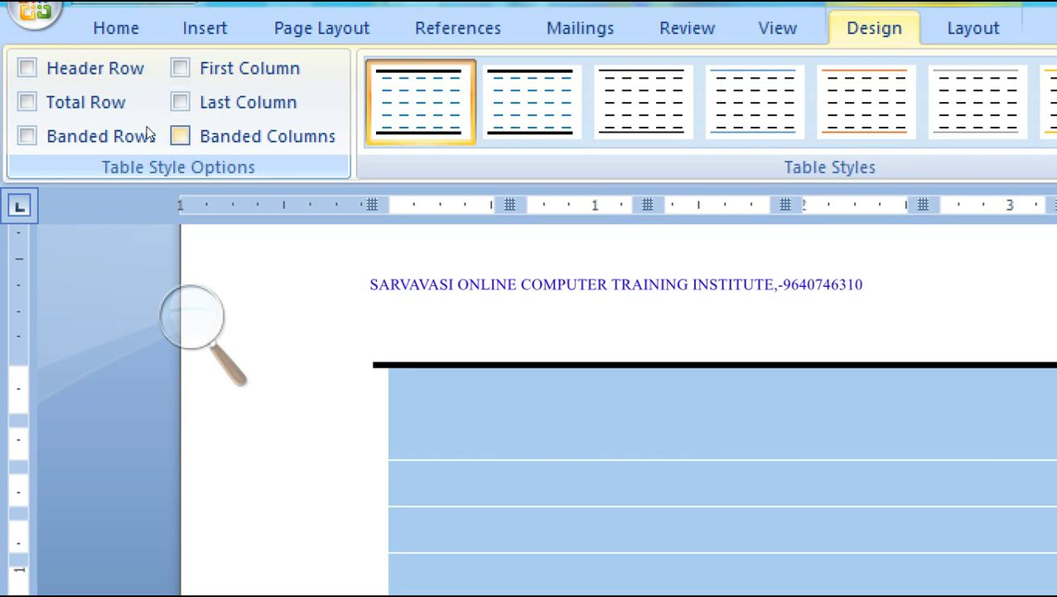
{"action": "left_click", "coordinate": [570, 364]}
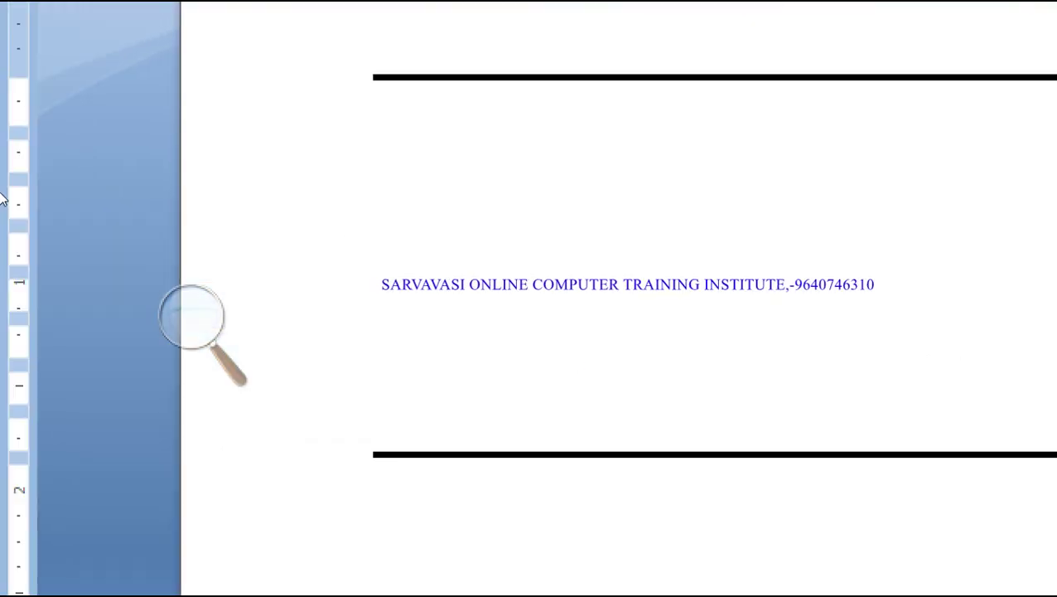
{"action": "left_click", "coordinate": [186, 193]}
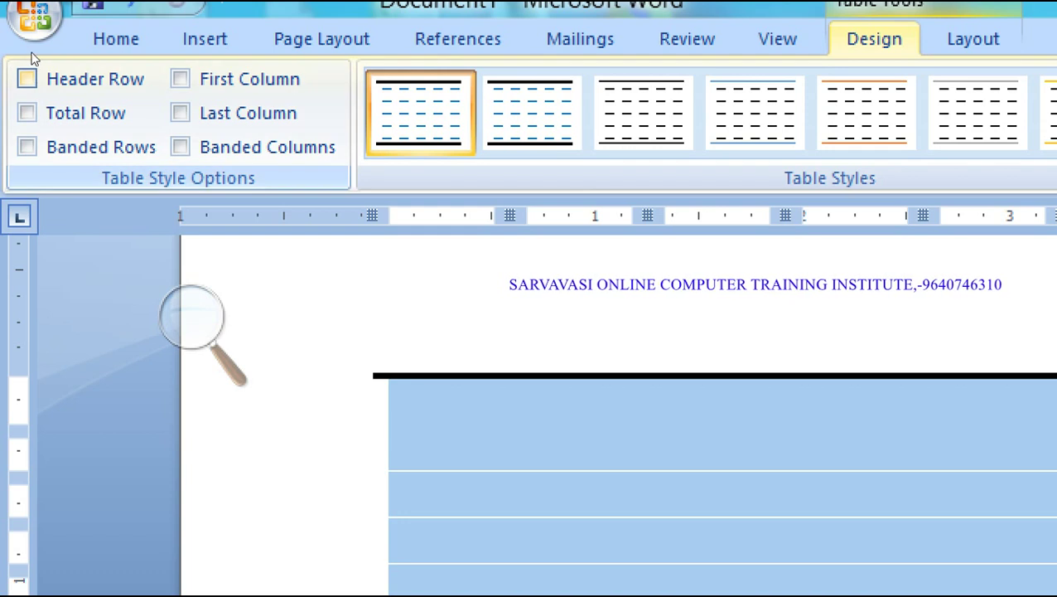
{"action": "left_click", "coordinate": [32, 76]}
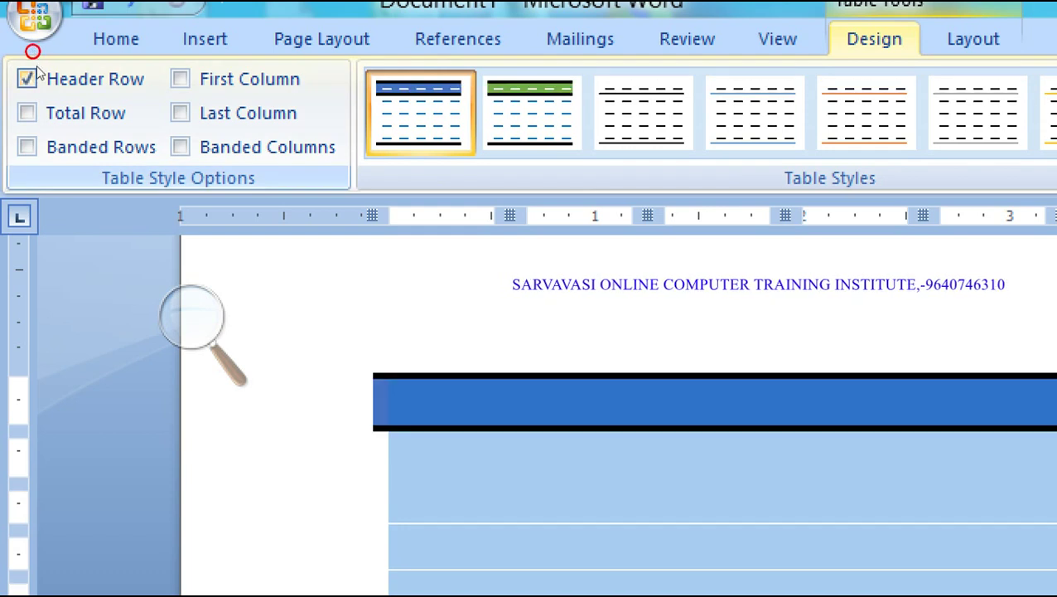
{"action": "left_click", "coordinate": [180, 79]}
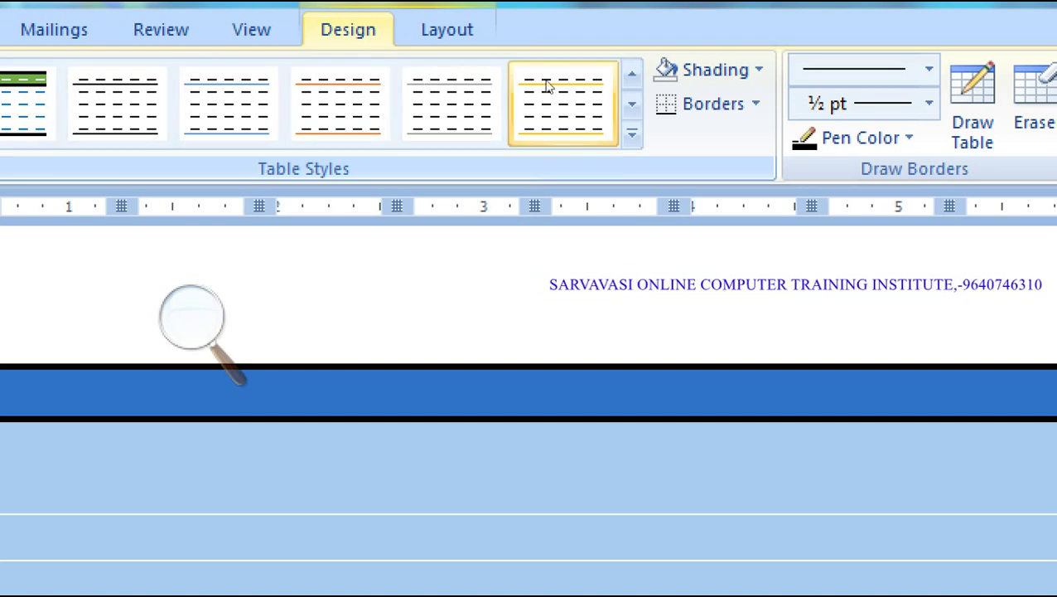
Shade the whole table light green from the Shading menu.
{"action": "left_click", "coordinate": [645, 58]}
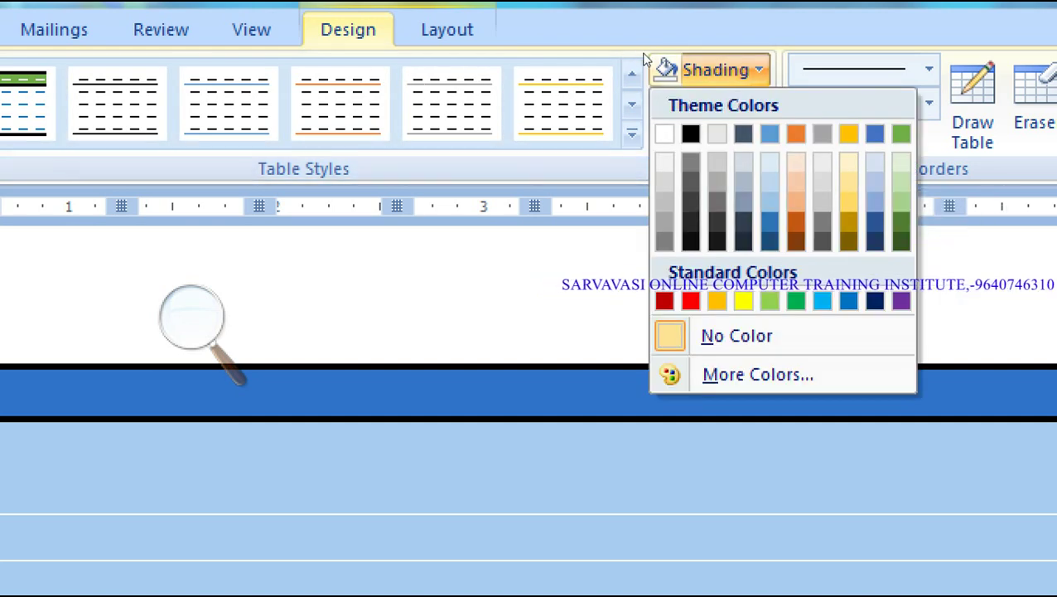
{"action": "key", "text": "Down"}
{"action": "key", "text": "Down"}
{"action": "key", "text": "Down"}
{"action": "key", "text": "Down"}
{"action": "key", "text": "Down"}
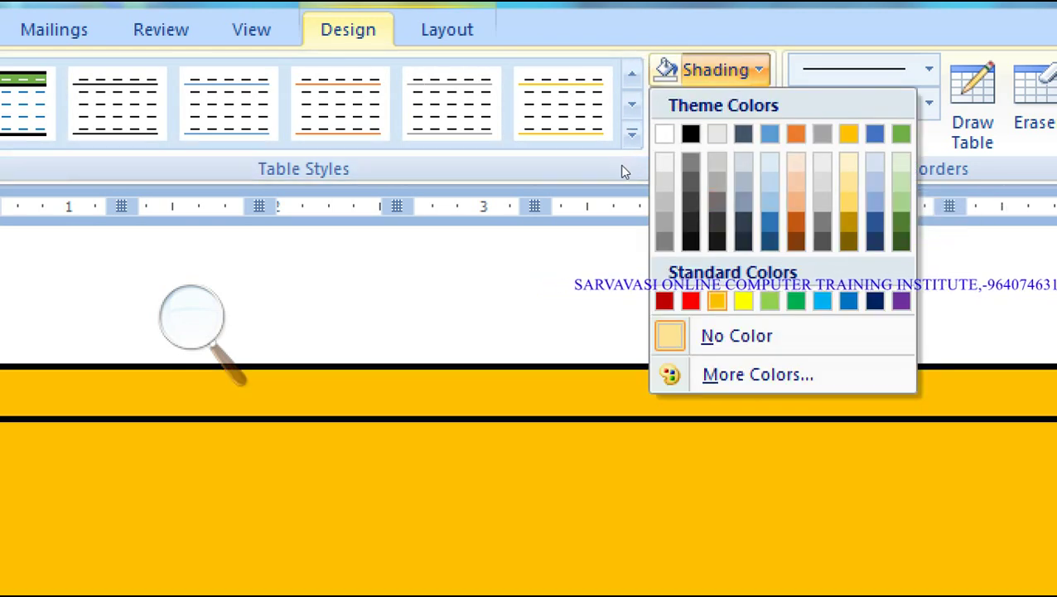
{"action": "key", "text": "Right"}
{"action": "key", "text": "Right"}
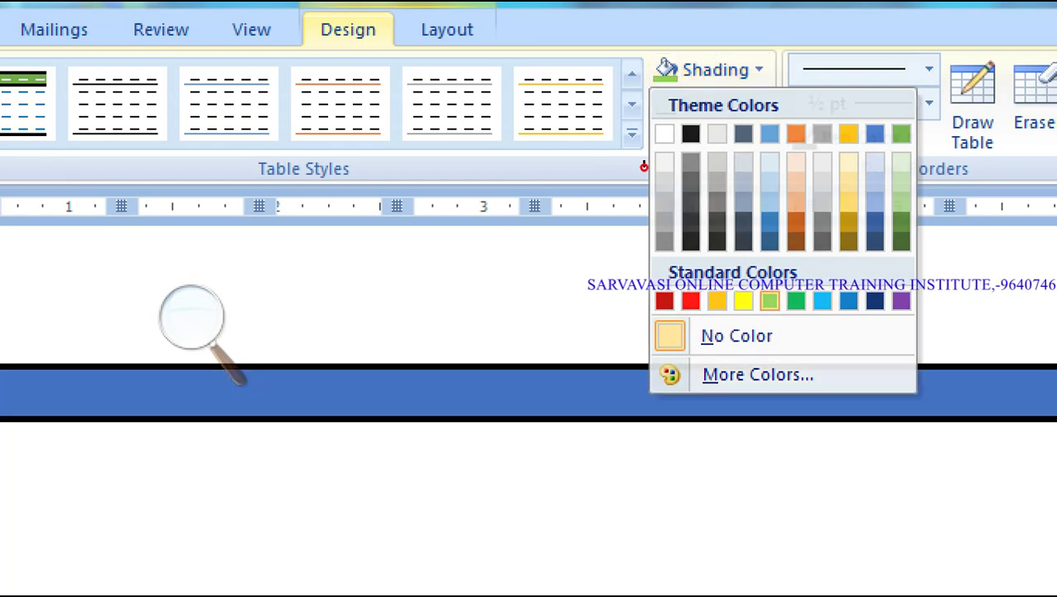
{"action": "key", "text": "Return"}
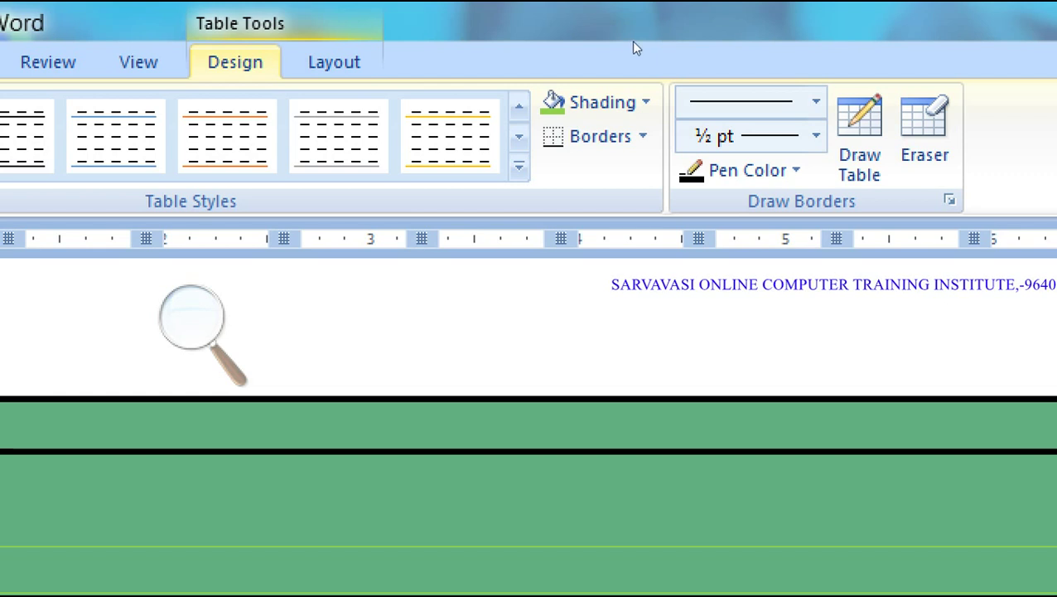
Replace the table shading with cyan from Standard Colors.
{"action": "left_click", "coordinate": [638, 93]}
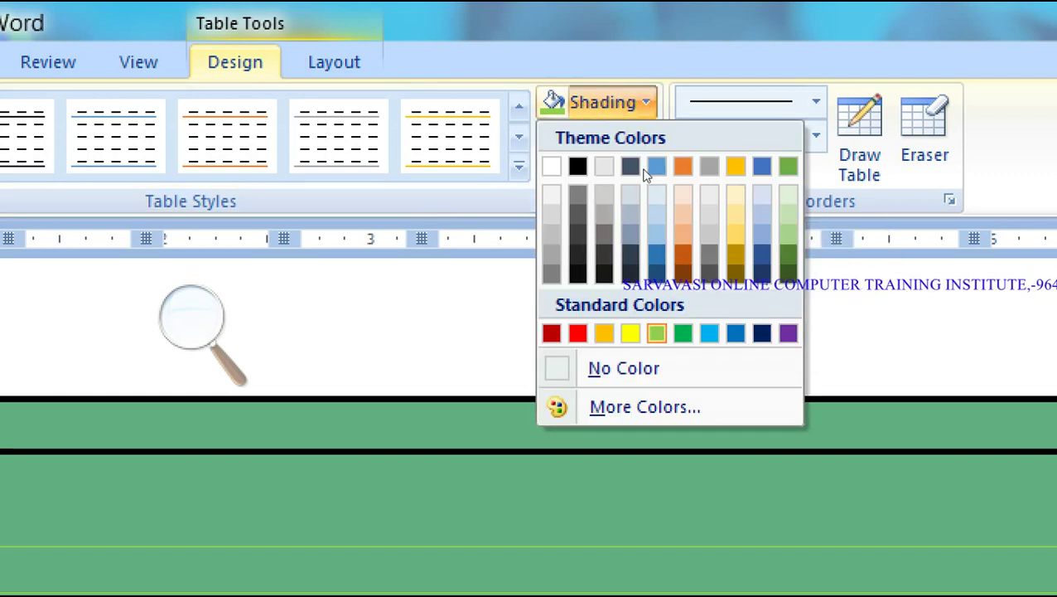
{"action": "key", "text": "Left"}
{"action": "key", "text": "Right"}
{"action": "key", "text": "Right"}
{"action": "key", "text": "Right"}
{"action": "key", "text": "Return"}
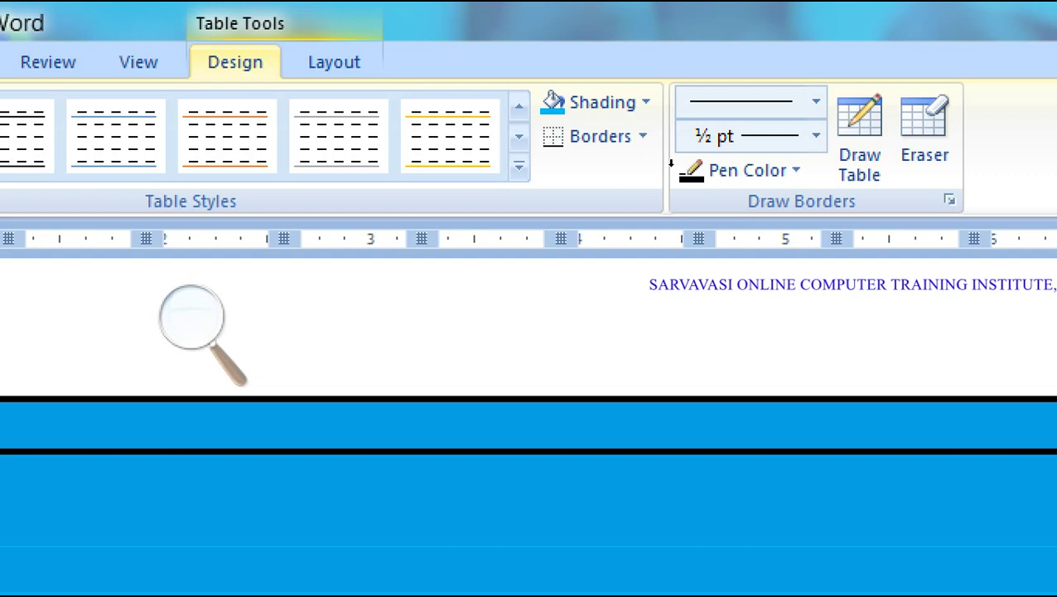
Apply All Borders to the table, then remove them with No Border.
{"action": "key", "text": "Down"}
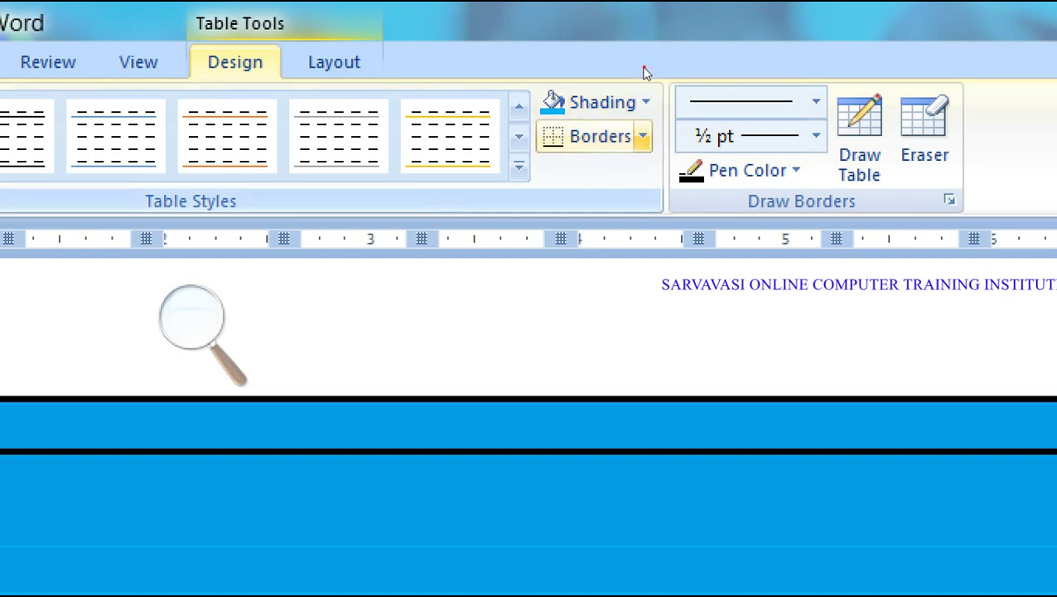
{"action": "key", "text": "Return"}
{"action": "key", "text": "Down"}
{"action": "key", "text": "Down"}
{"action": "key", "text": "Down"}
{"action": "key", "text": "Down"}
{"action": "key", "text": "Down"}
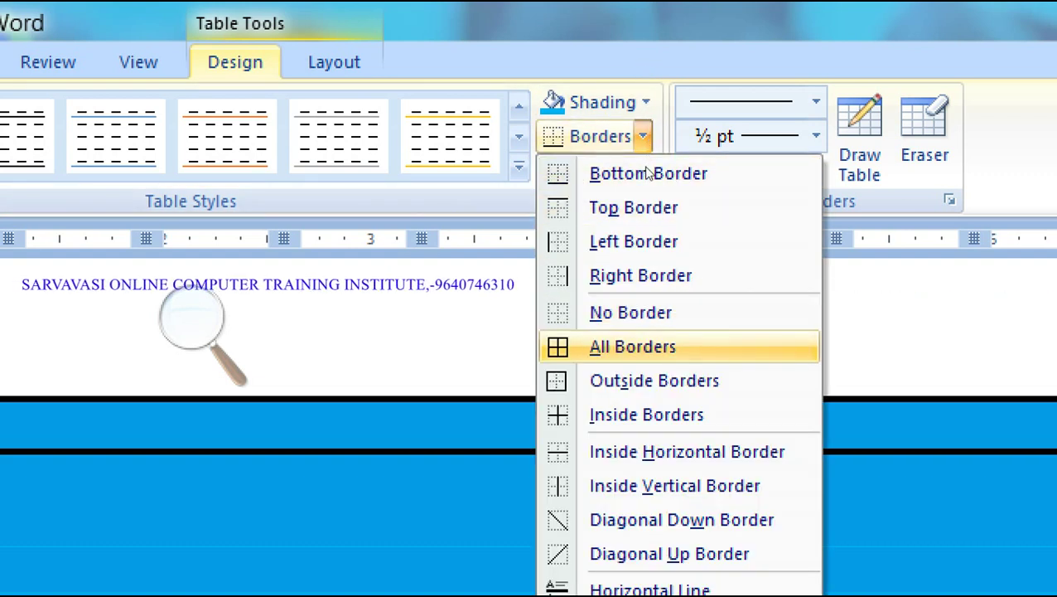
{"action": "key", "text": "Return"}
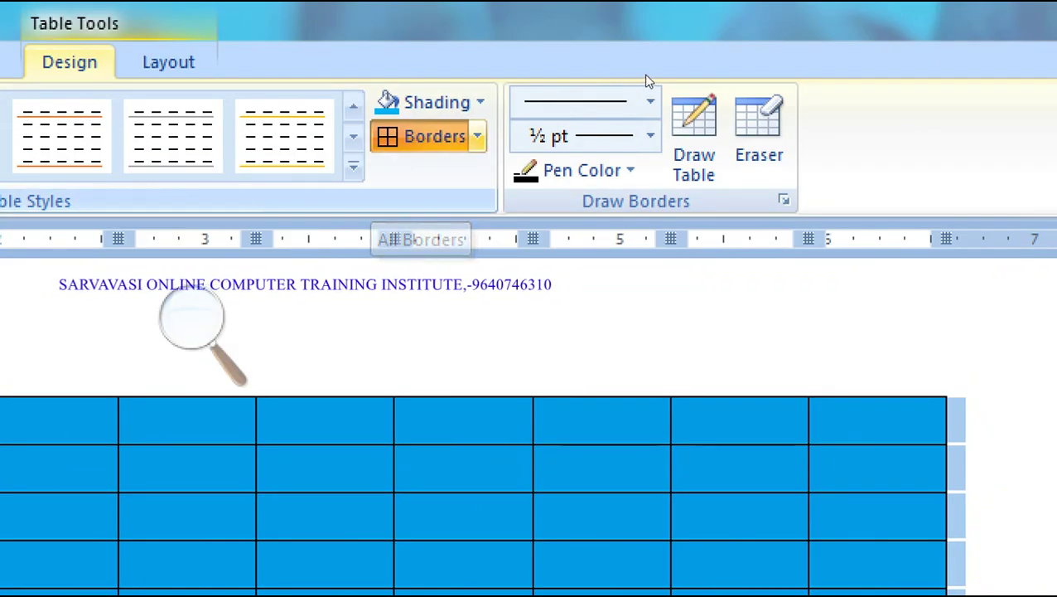
{"action": "key", "text": "alt+Down"}
{"action": "key", "text": "Down"}
{"action": "key", "text": "Down"}
{"action": "key", "text": "Up"}
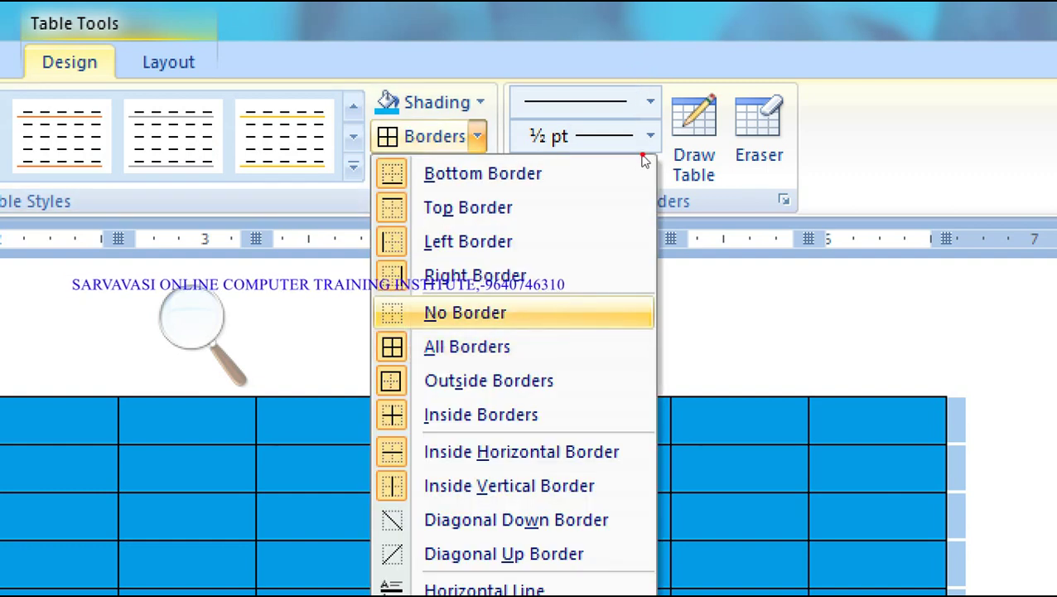
{"action": "key", "text": "Return"}
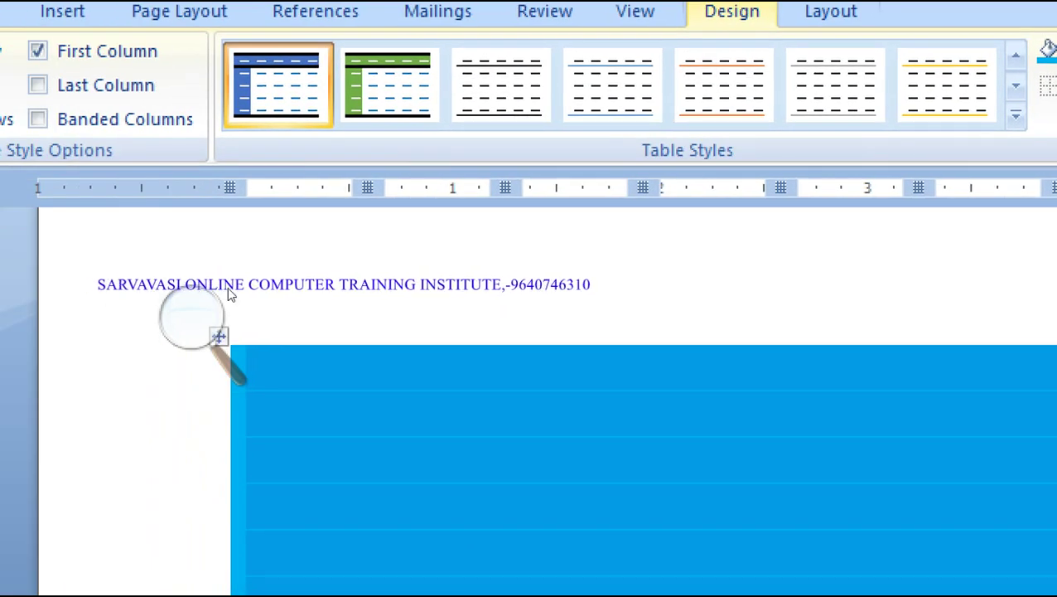
Reapply All Borders from the Borders menu, then strip them again with No Border.
{"action": "key", "text": "Down"}
{"action": "key", "text": "Return"}
{"action": "key", "text": "Down"}
{"action": "key", "text": "Down"}
{"action": "key", "text": "Down"}
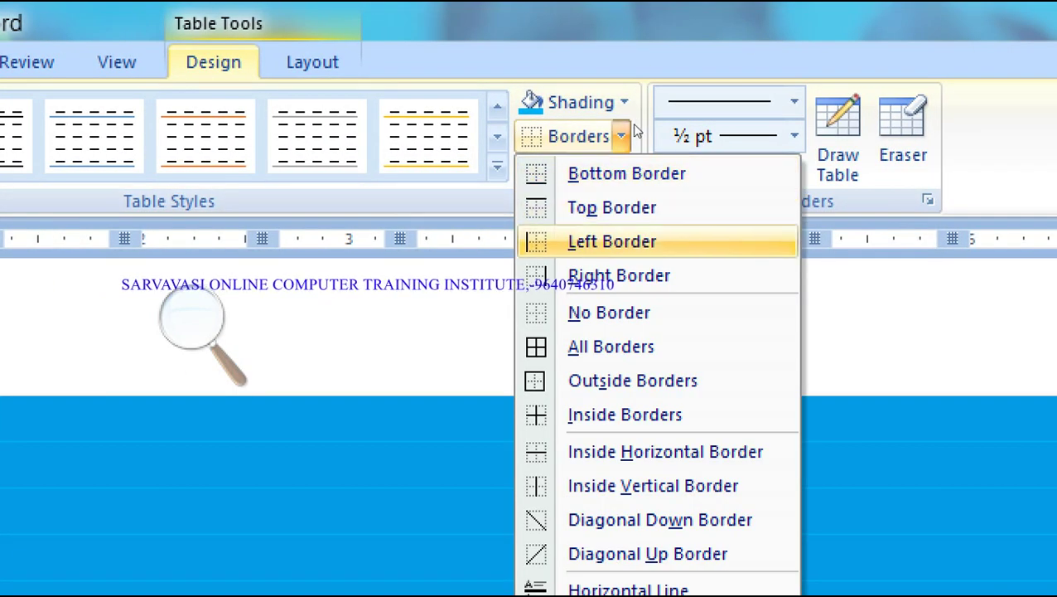
{"action": "key", "text": "Down"}
{"action": "key", "text": "Down"}
{"action": "key", "text": "Down"}
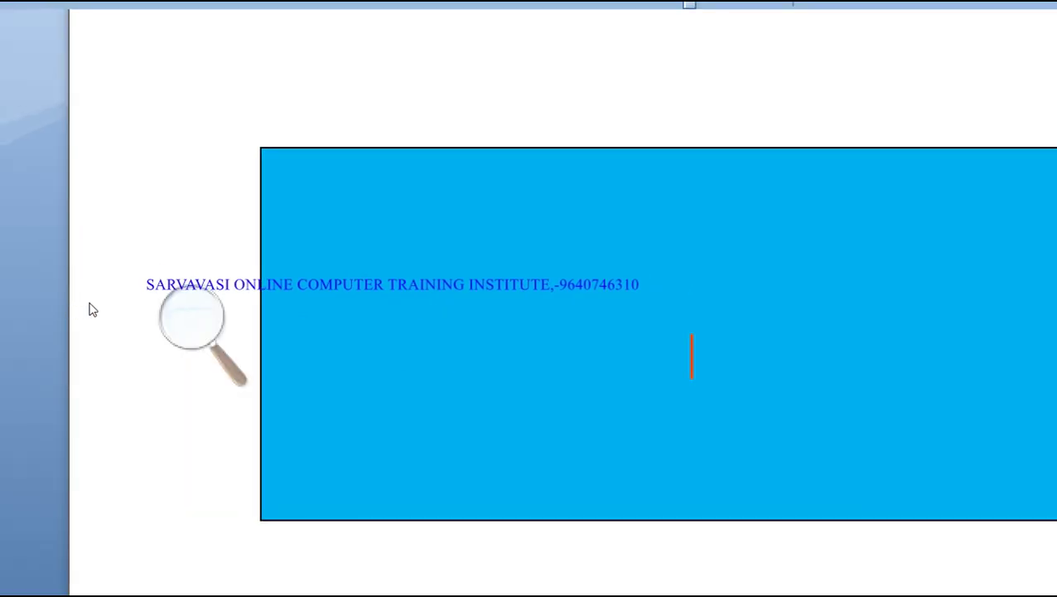
{"action": "left_click", "coordinate": [181, 203]}
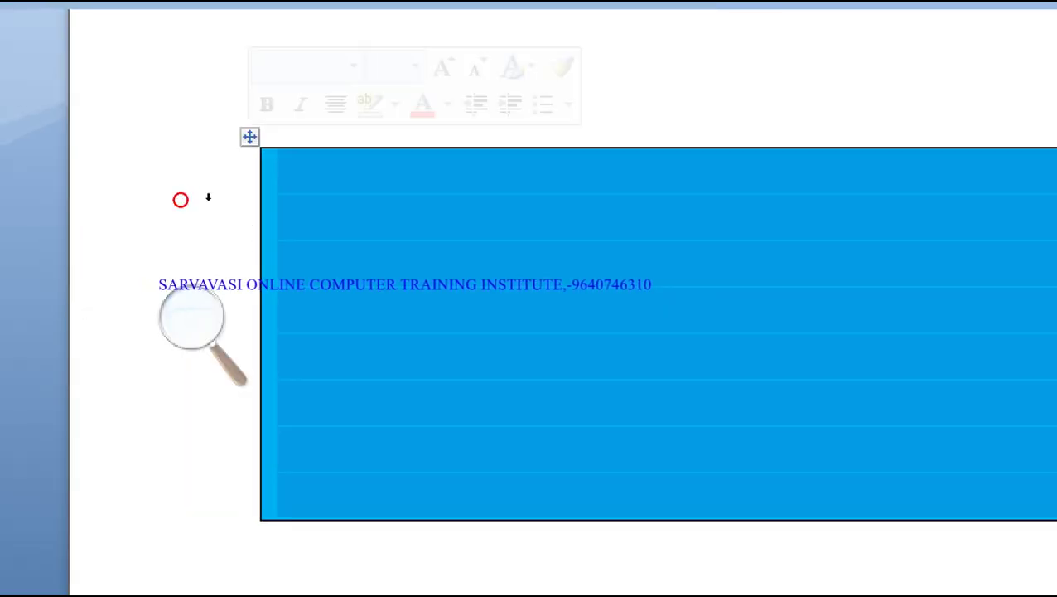
{"action": "left_click", "coordinate": [642, 63]}
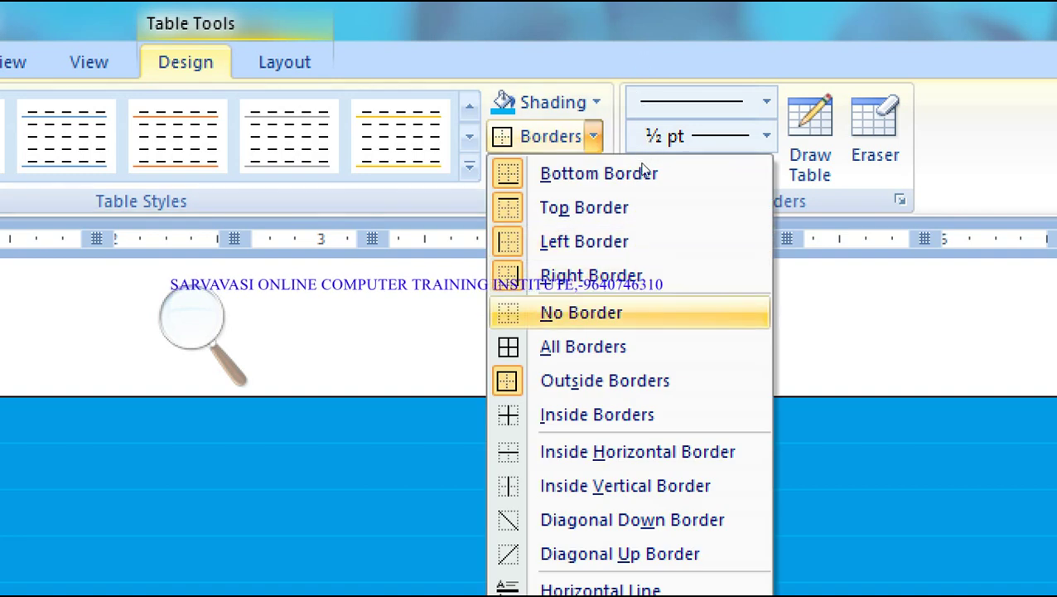
{"action": "left_click", "coordinate": [584, 346]}
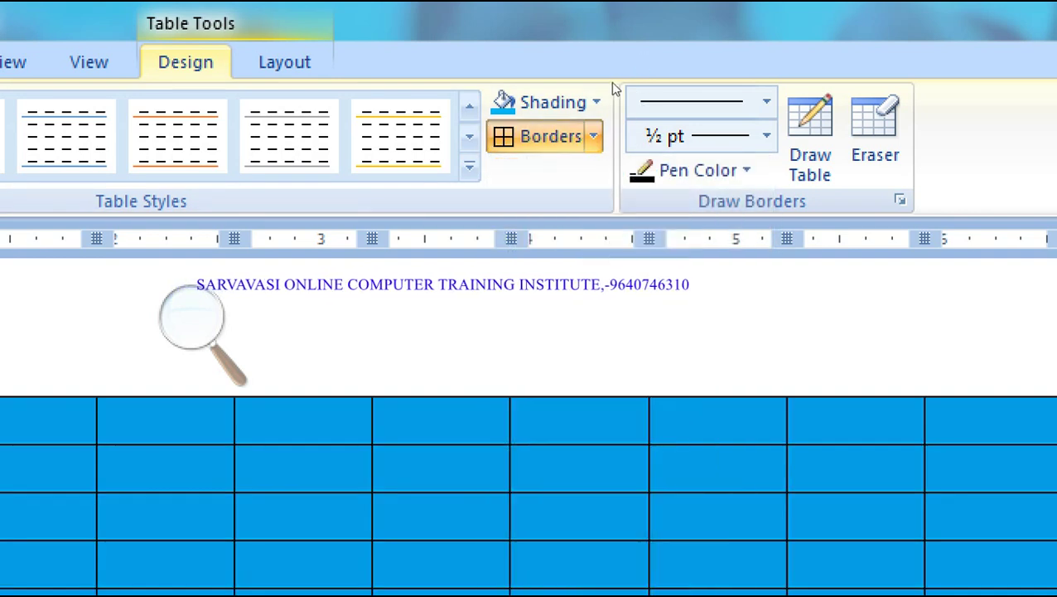
{"action": "left_click", "coordinate": [594, 135]}
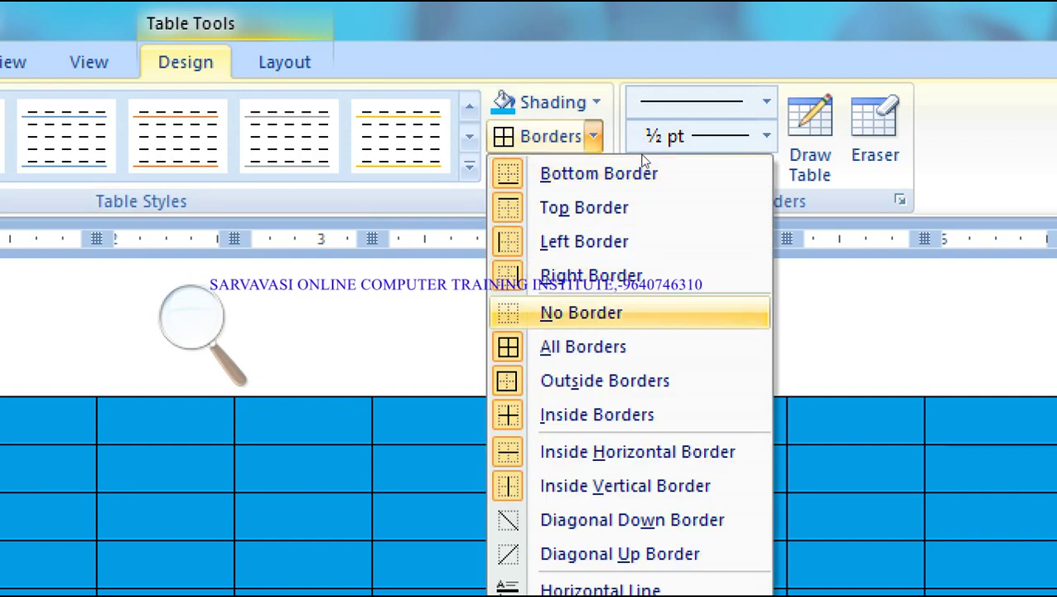
{"action": "left_click", "coordinate": [629, 312]}
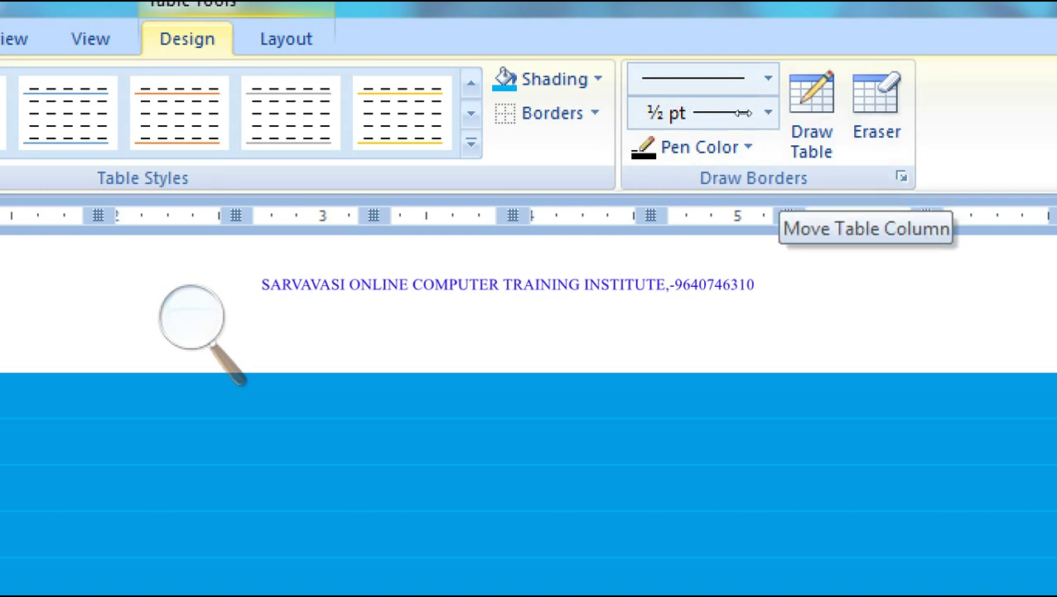
Set the border pen to a red ½ pt dash-dot line.
{"action": "left_click", "coordinate": [729, 47]}
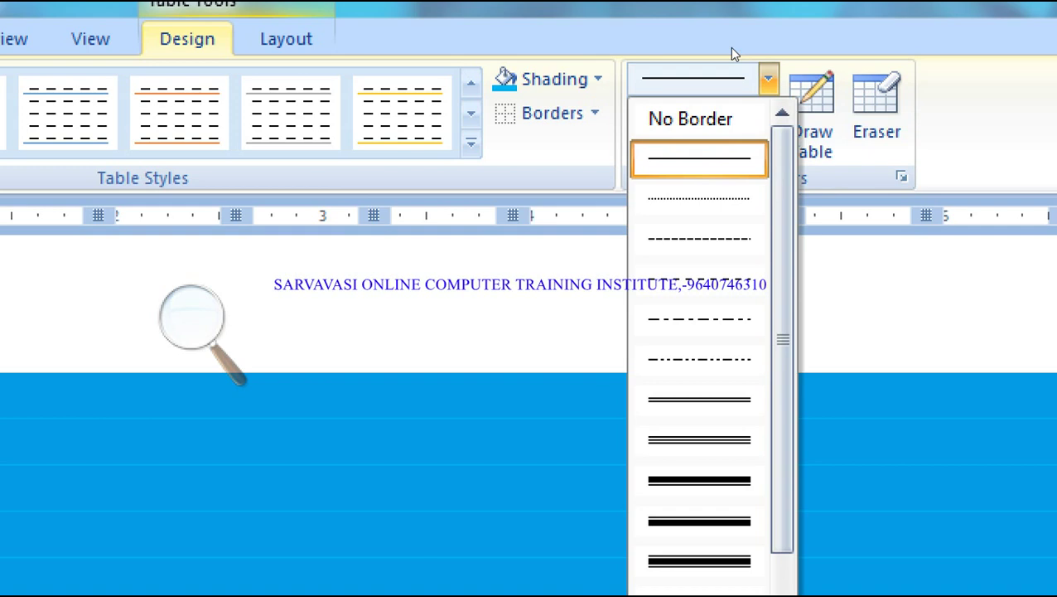
{"action": "left_click", "coordinate": [729, 47]}
{"action": "left_click", "coordinate": [728, 73]}
{"action": "left_click", "coordinate": [728, 73]}
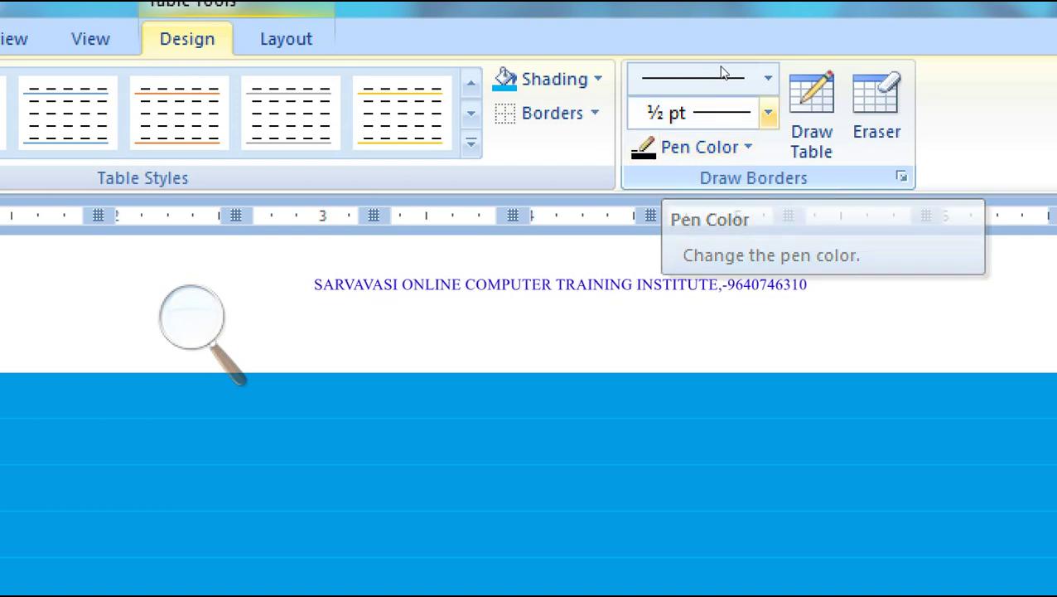
{"action": "left_click", "coordinate": [732, 76]}
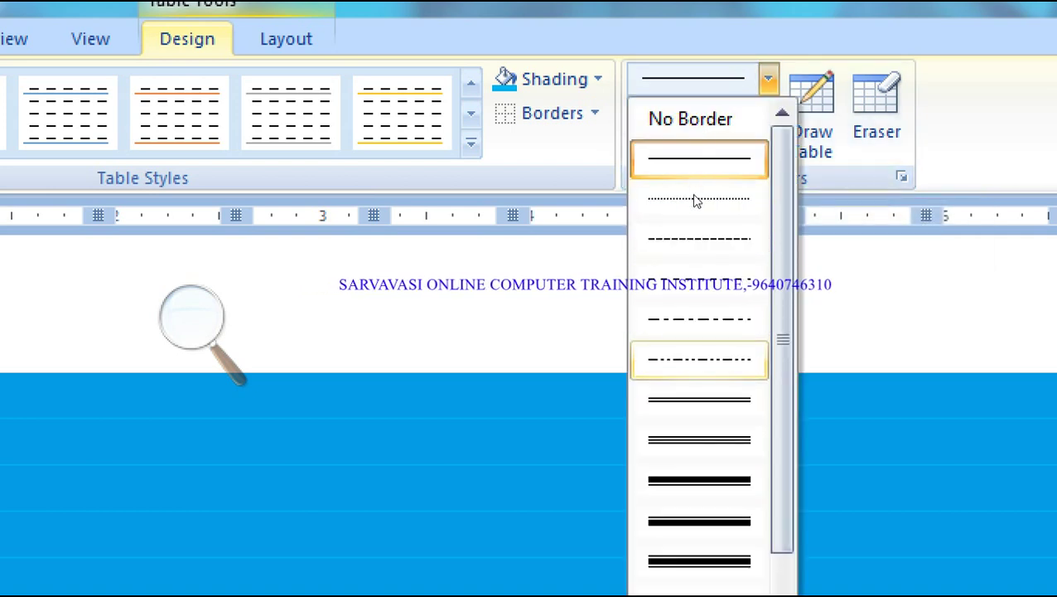
{"action": "left_click", "coordinate": [698, 359]}
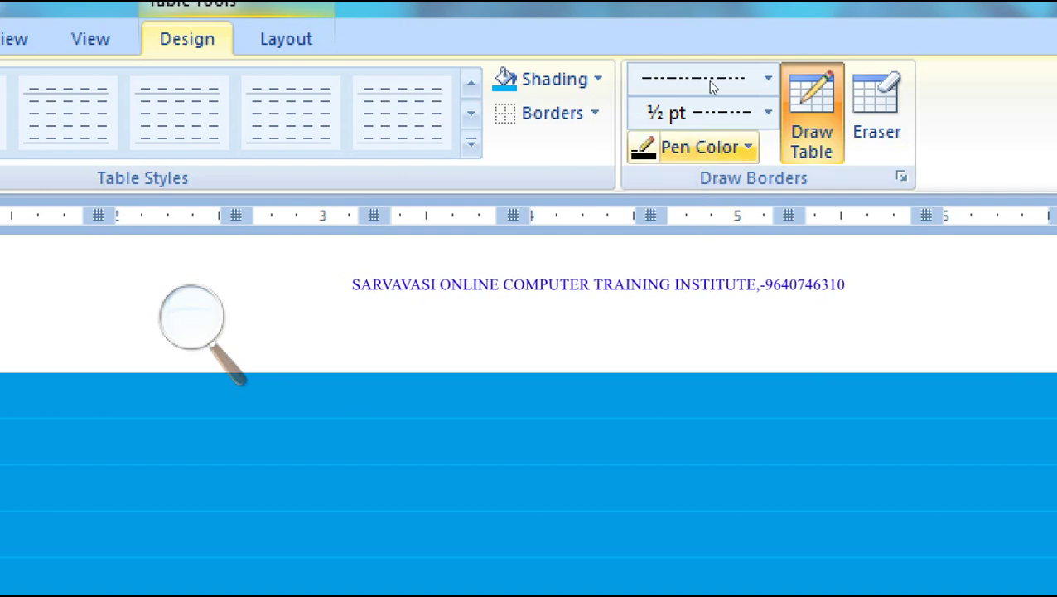
{"action": "left_click", "coordinate": [732, 112]}
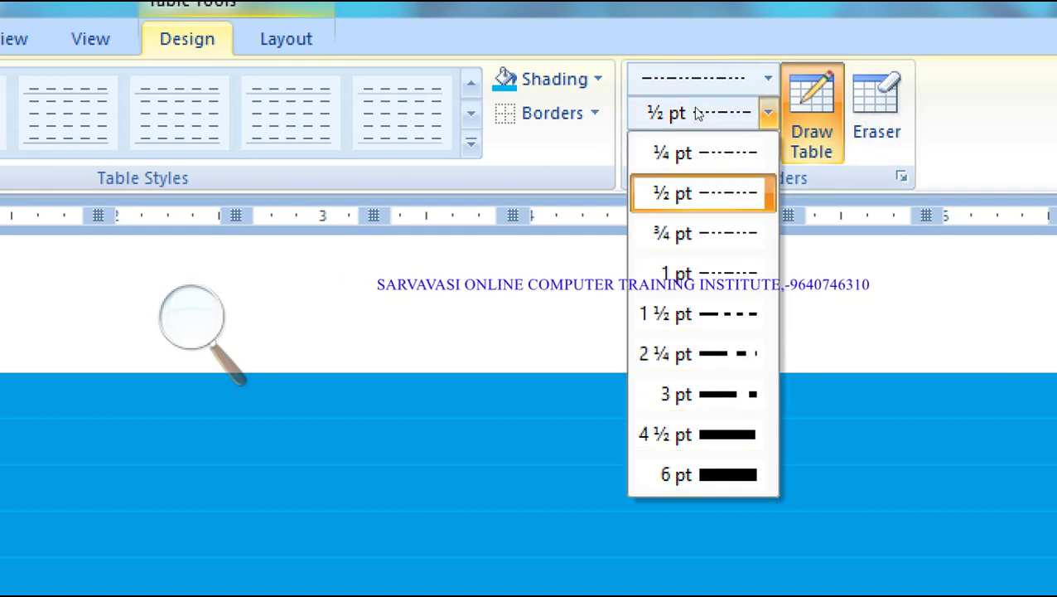
{"action": "left_click", "coordinate": [702, 193]}
{"action": "left_click", "coordinate": [715, 83]}
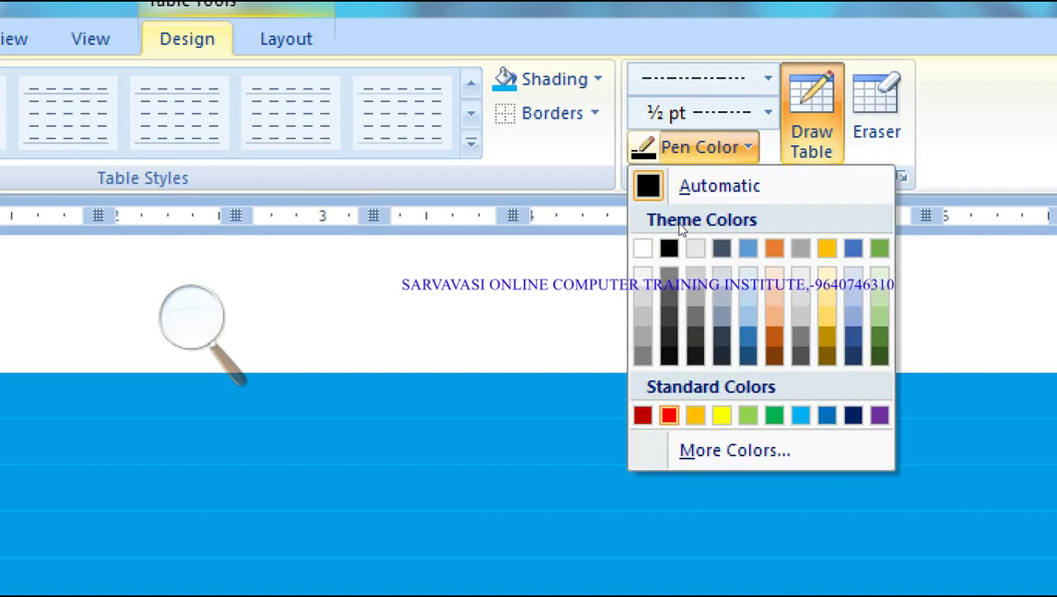
{"action": "left_click", "coordinate": [669, 414]}
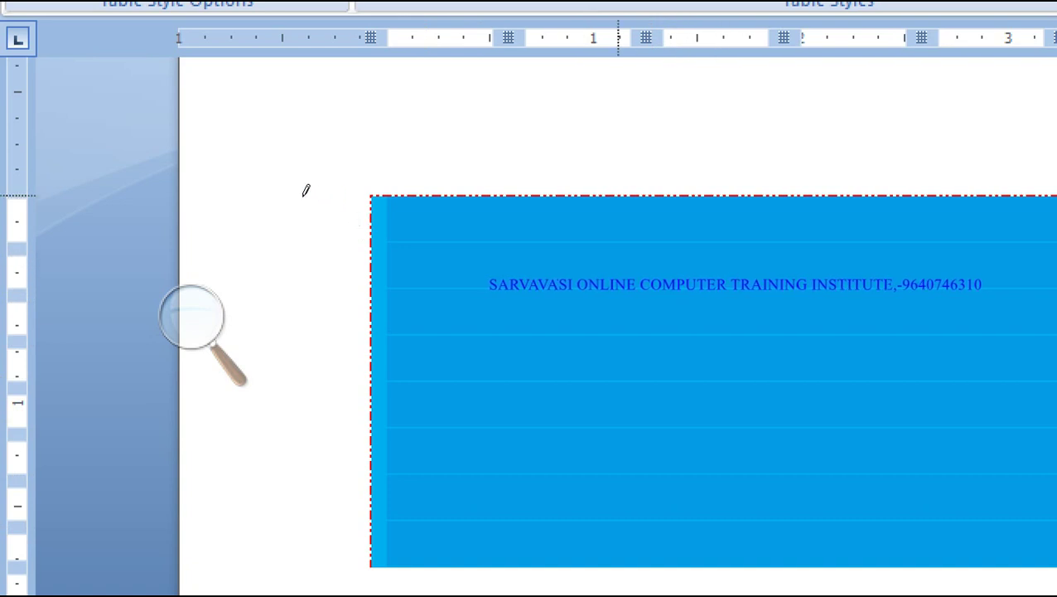
Draw a red dashed border, then switch to a 4½ pt pen and draw along the table's left edge.
{"action": "left_click", "coordinate": [264, 200]}
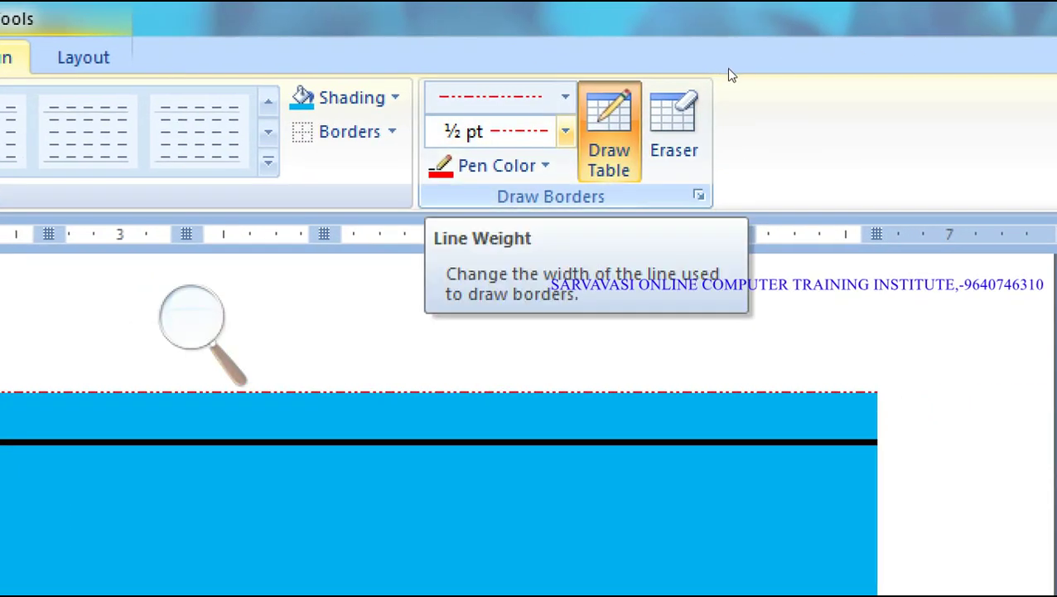
{"action": "left_click", "coordinate": [730, 70]}
{"action": "left_click", "coordinate": [495, 452]}
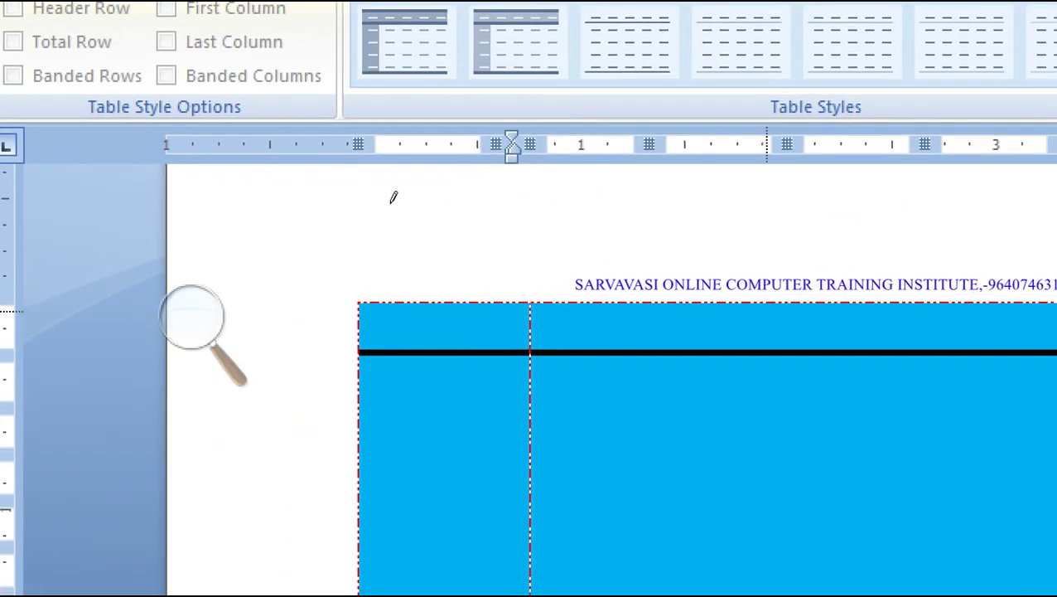
{"action": "left_click", "coordinate": [388, 199]}
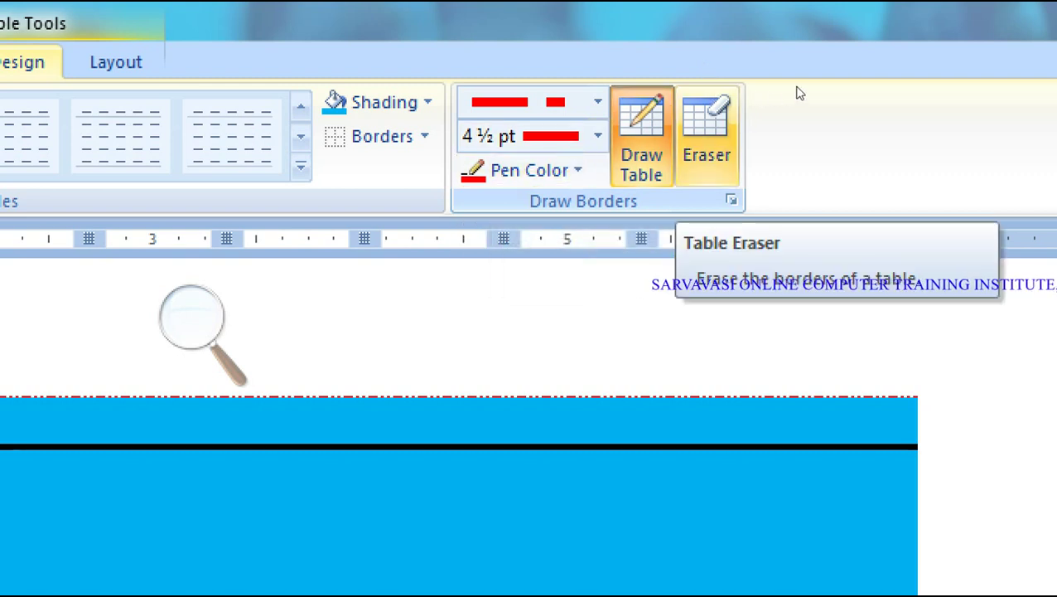
Erase portions of the table's borders with the Eraser, leaving a white notch at the left.
{"action": "left_click", "coordinate": [707, 137]}
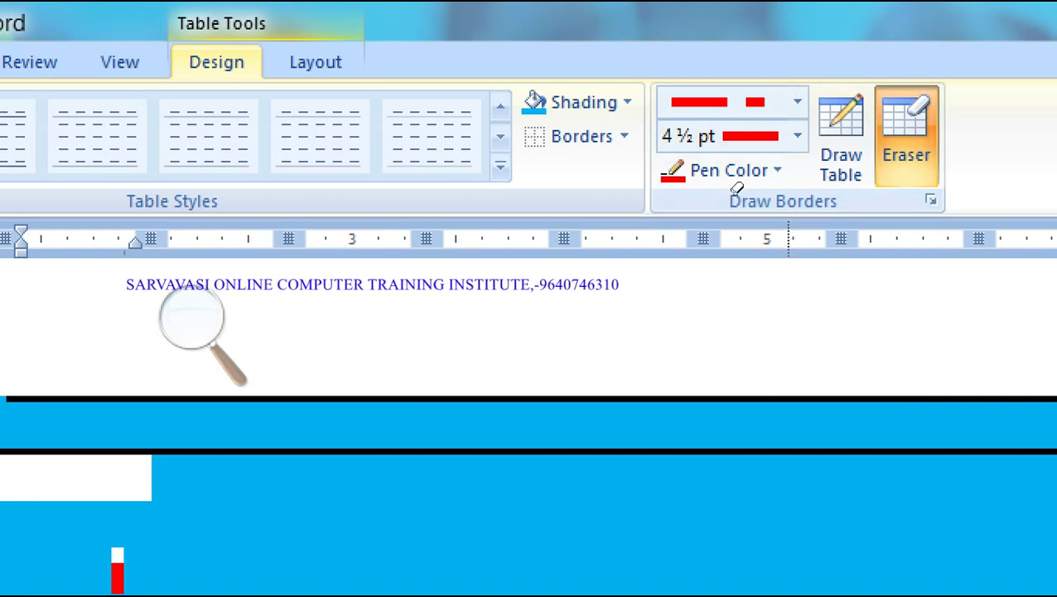
{"action": "key", "text": "Escape"}
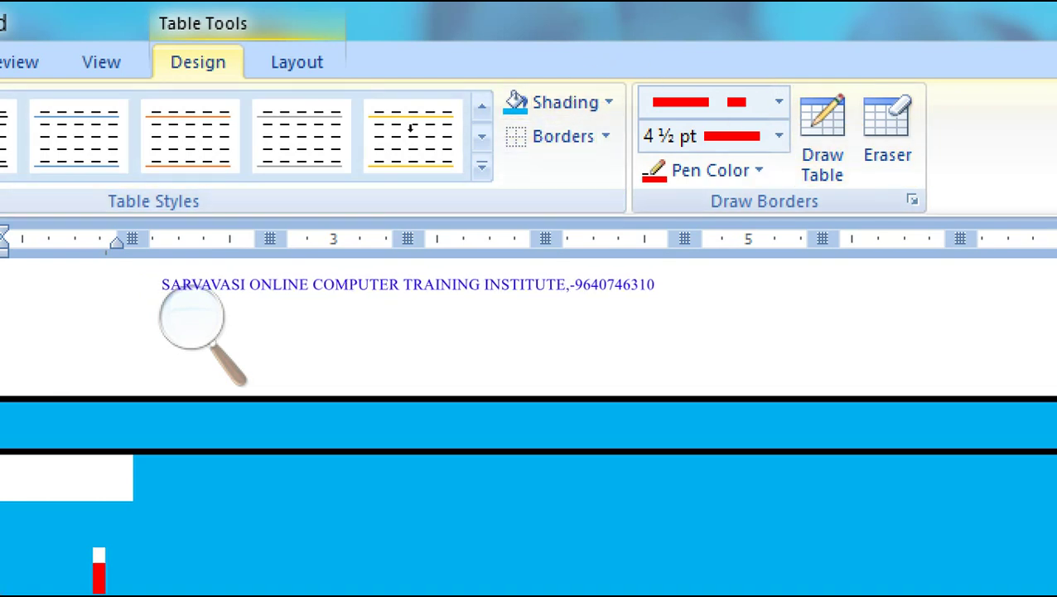
{"action": "left_click", "coordinate": [438, 178]}
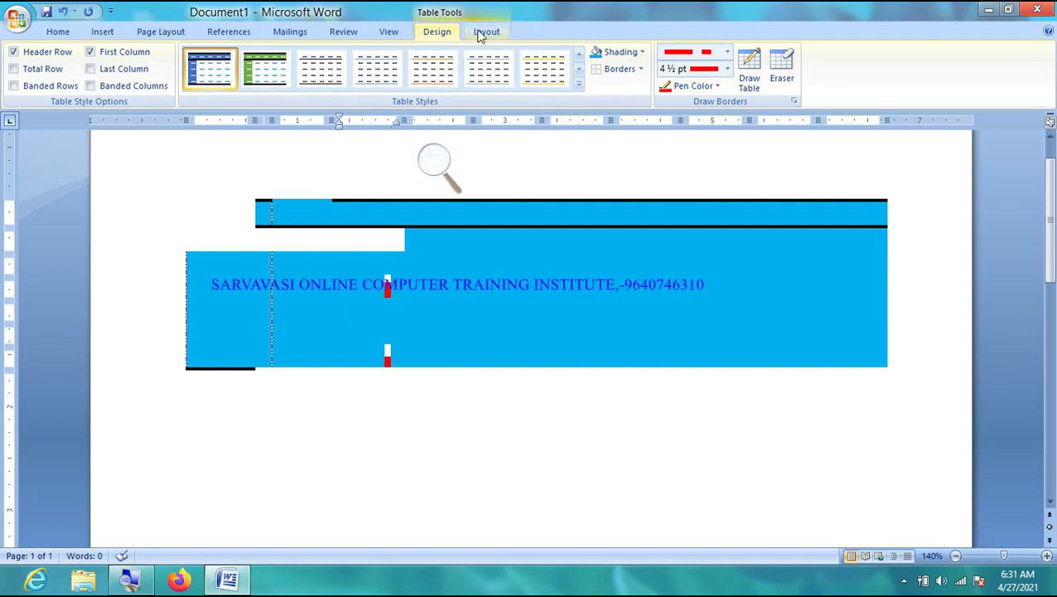
Show the hidden icons in the Windows notification area.
{"action": "left_click", "coordinate": [904, 580]}
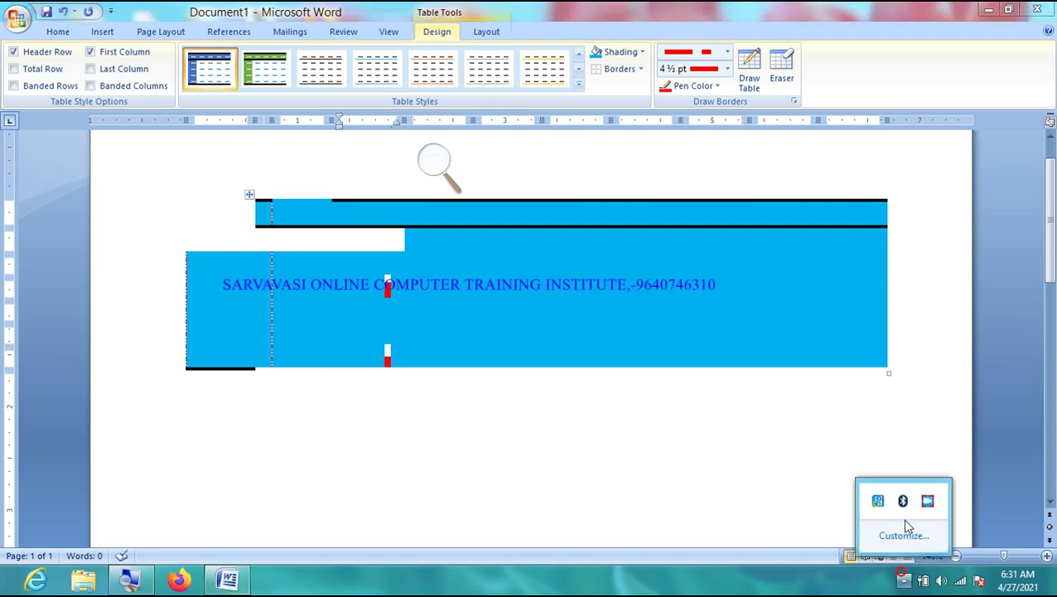